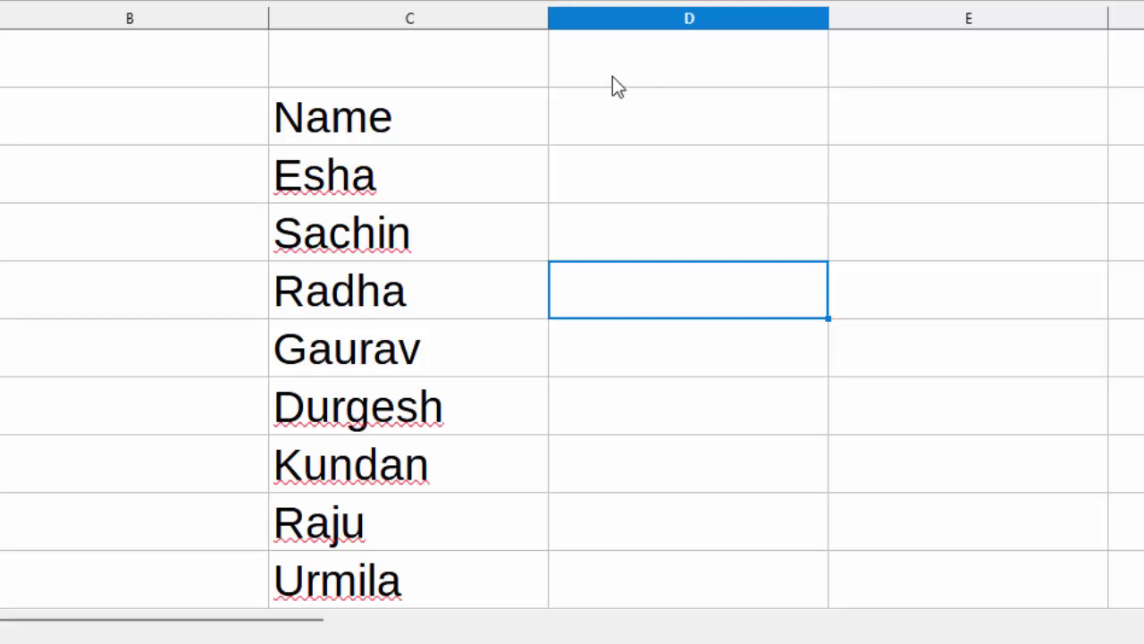
Select the list of names in column C and delete it, leaving the column empty
left_click(646, 117)
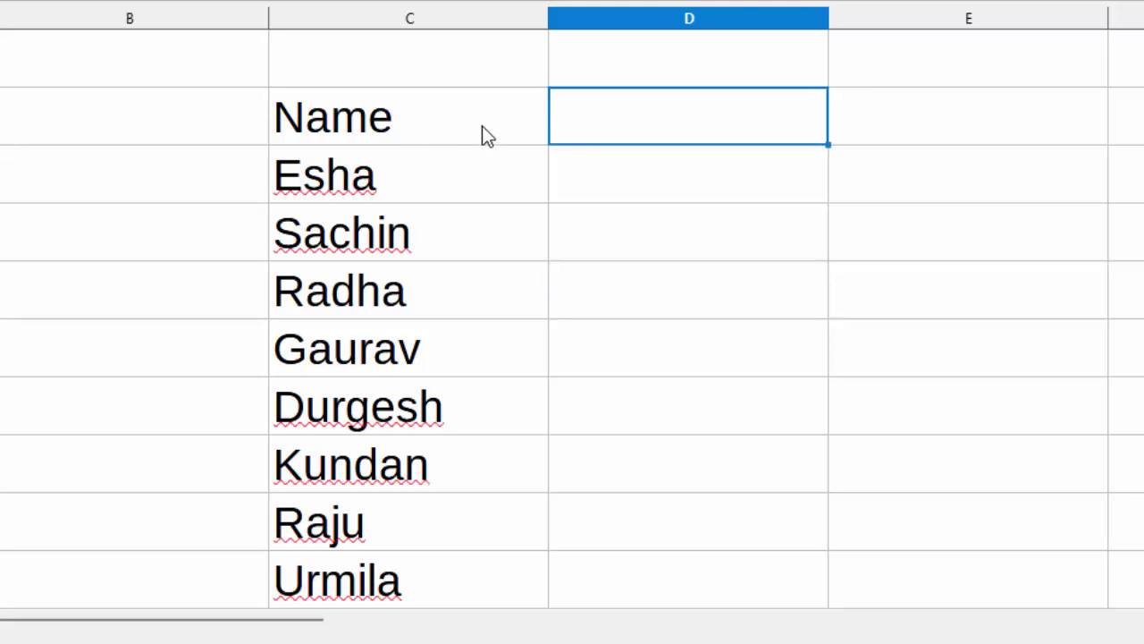
mouse_move(482, 125)
left_mouse_down()
mouse_move(474, 480)
mouse_move(472, 447)
left_mouse_up()
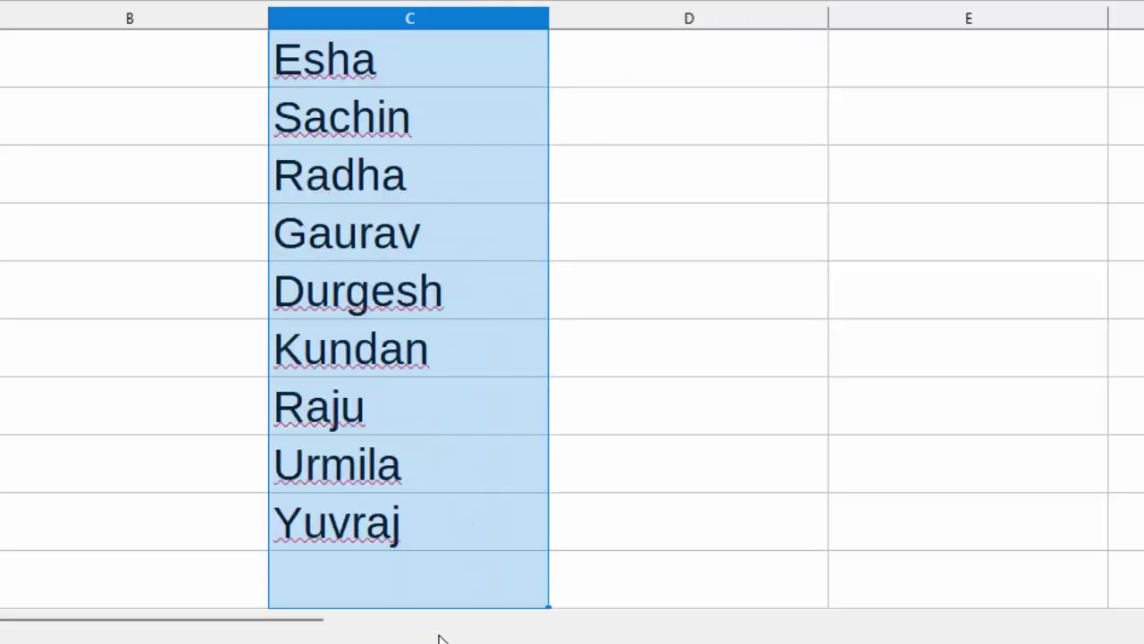
key("Delete")
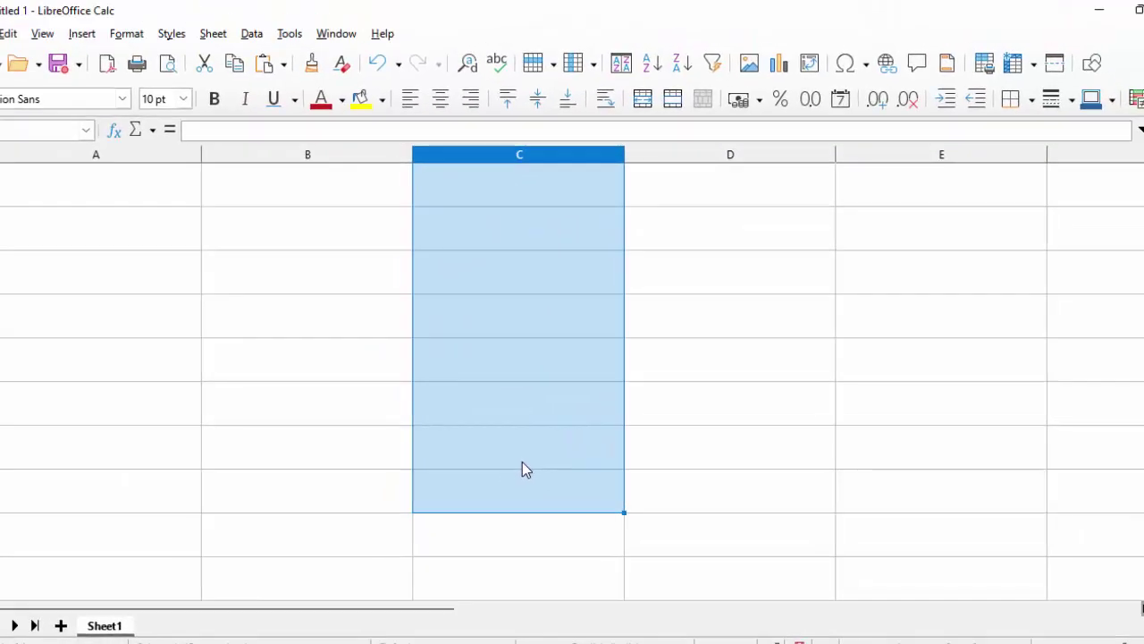
left_click(302, 219)
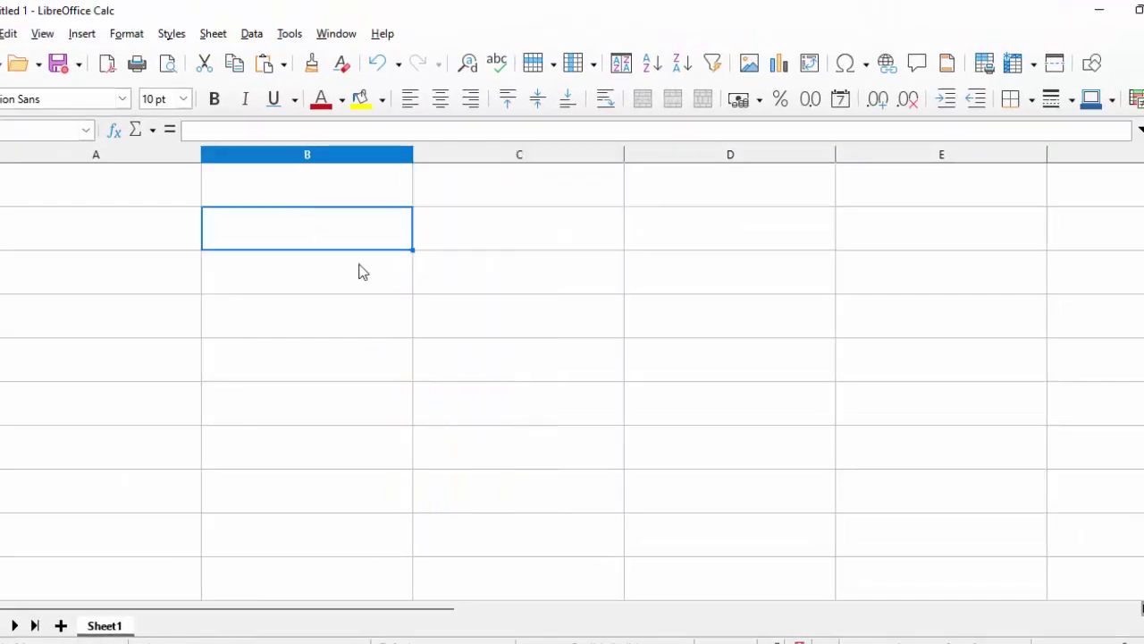
type("Name")
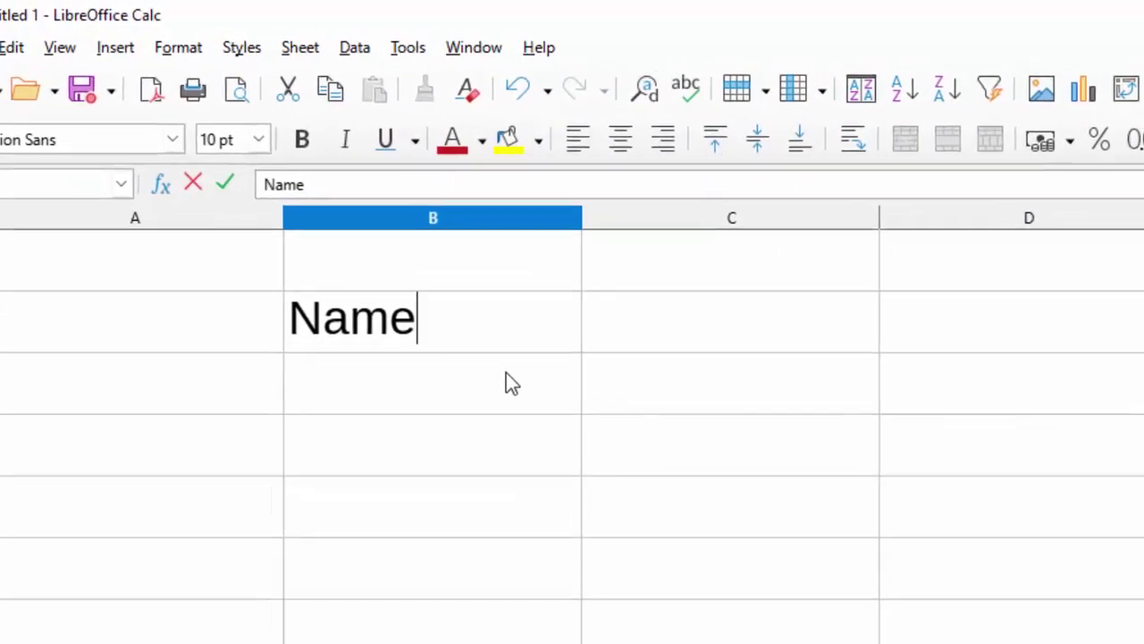
key("Return")
left_click(557, 342)
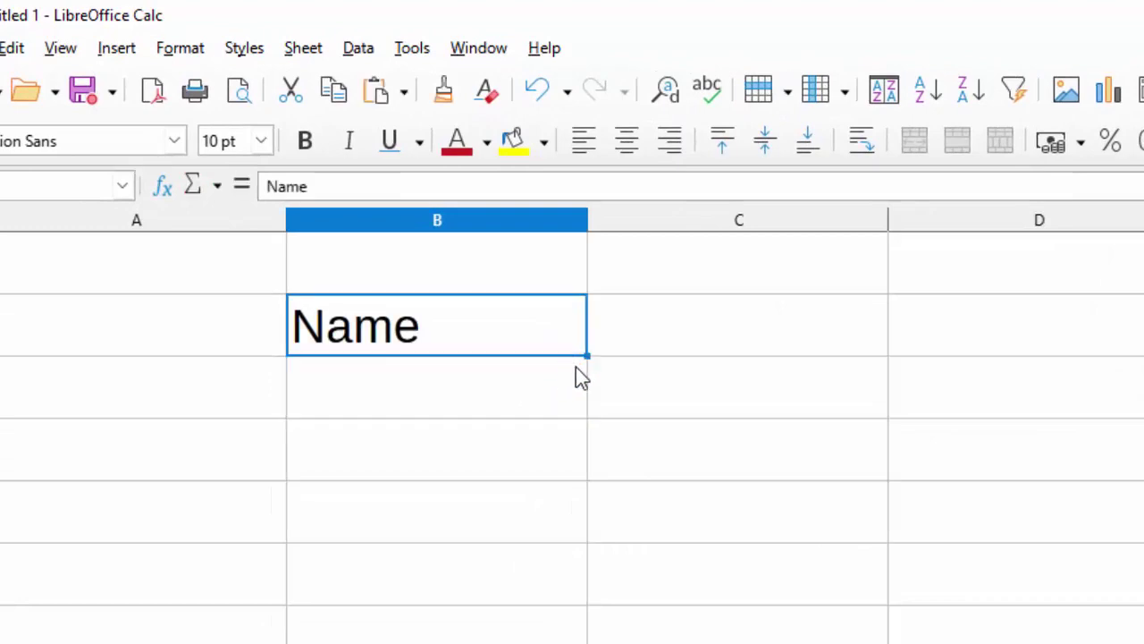
left_click_drag(586, 355, 436, 590)
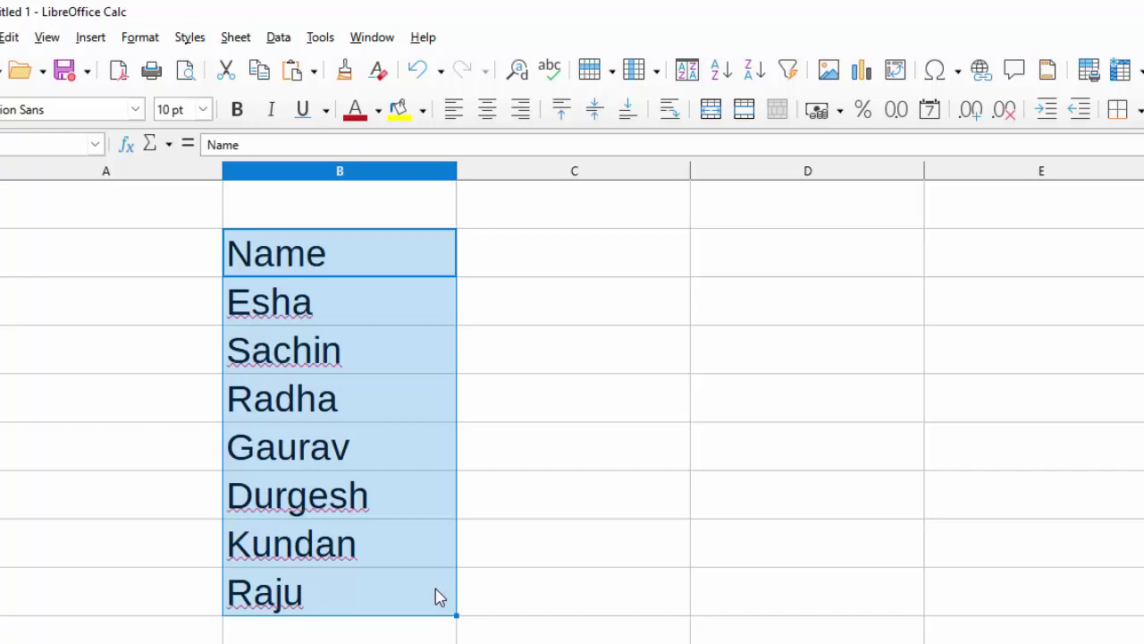
key("Delete")
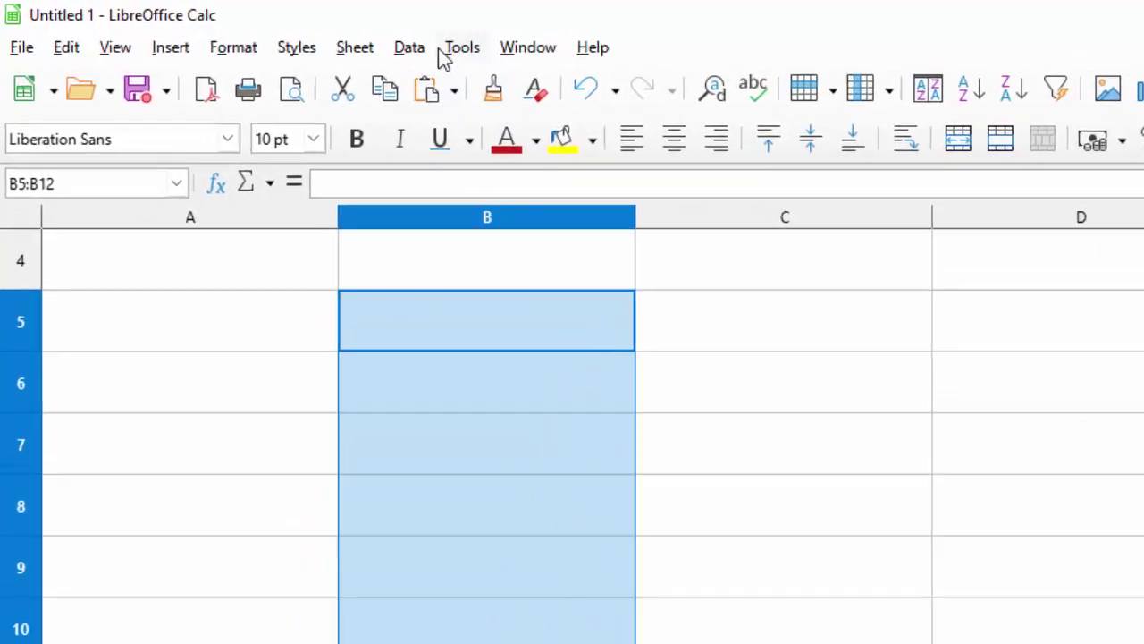
Leave Widgets and open Calc's Options with Alt+F12, showing the Sort Lists page
left_click(351, 39)
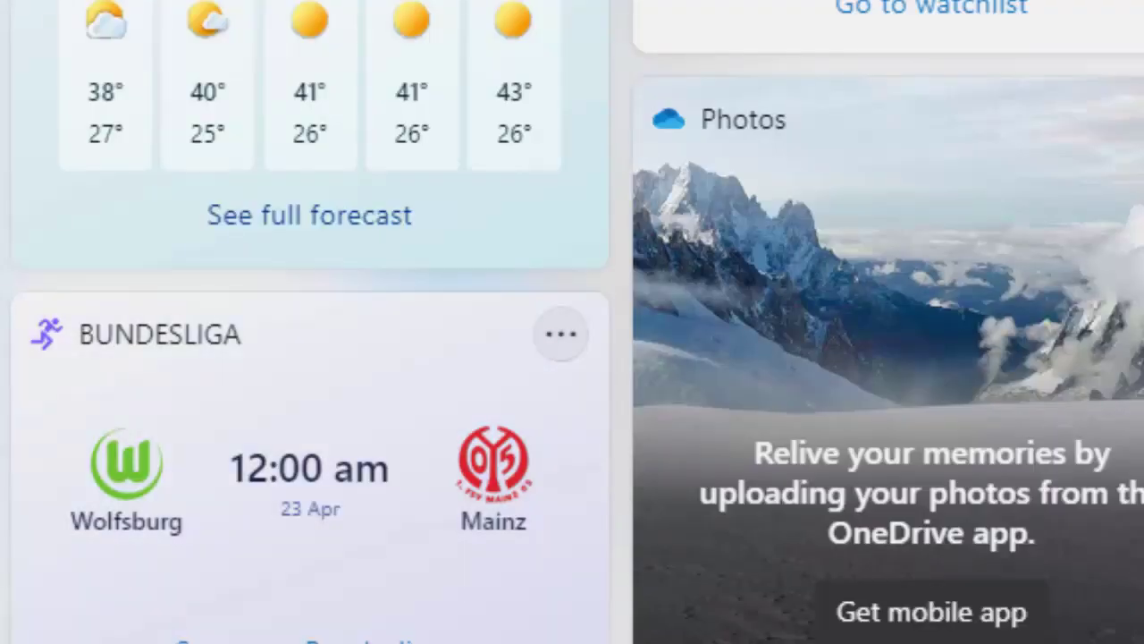
key("alt+F12")
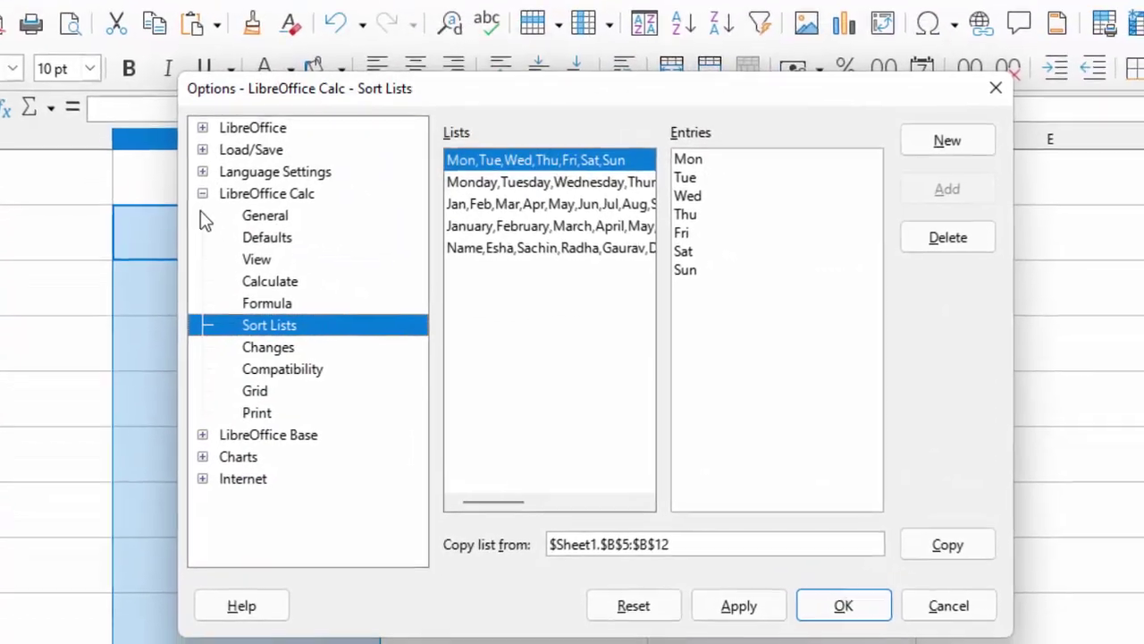
Delete the custom Name, Esha, Sachin sort list, then apply and close Options
left_click(97, 142)
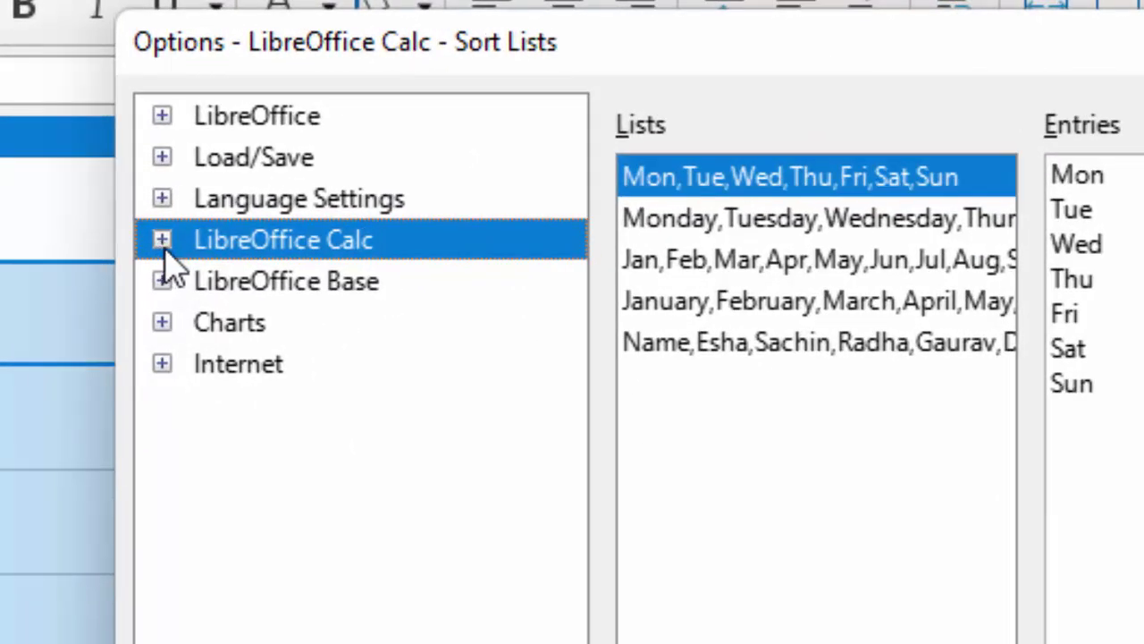
left_click(162, 240)
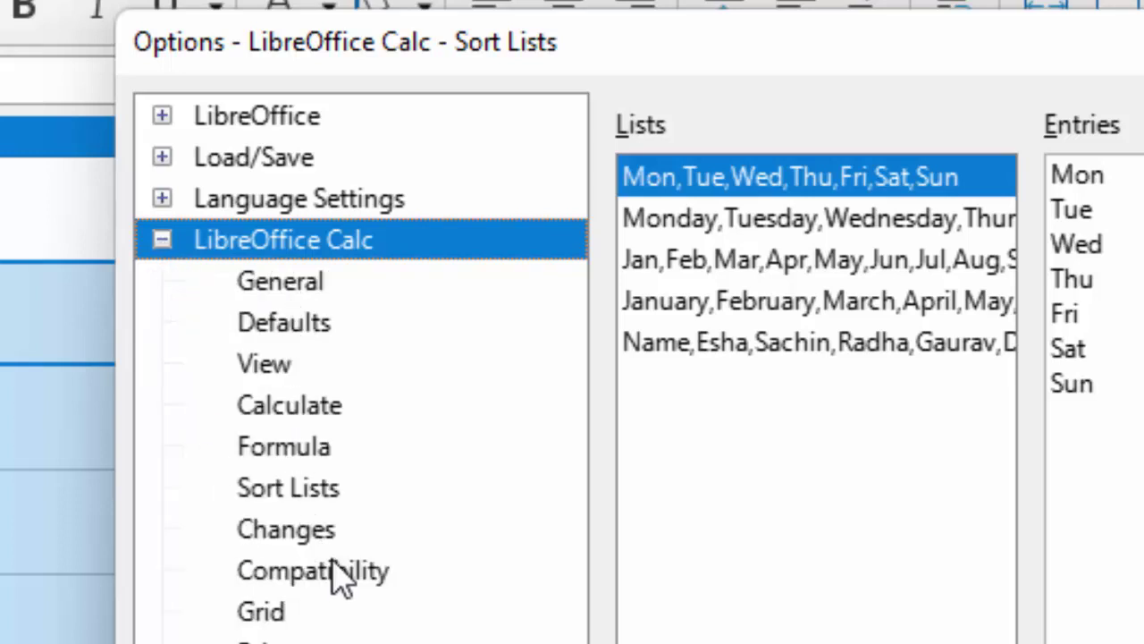
left_click(324, 500)
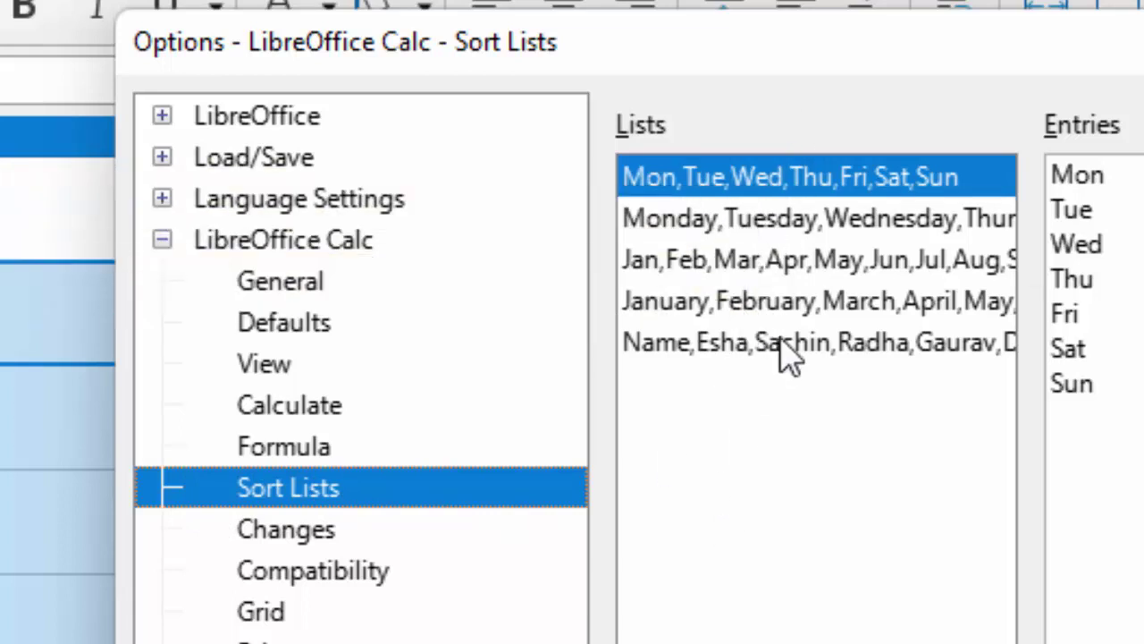
left_click(856, 347)
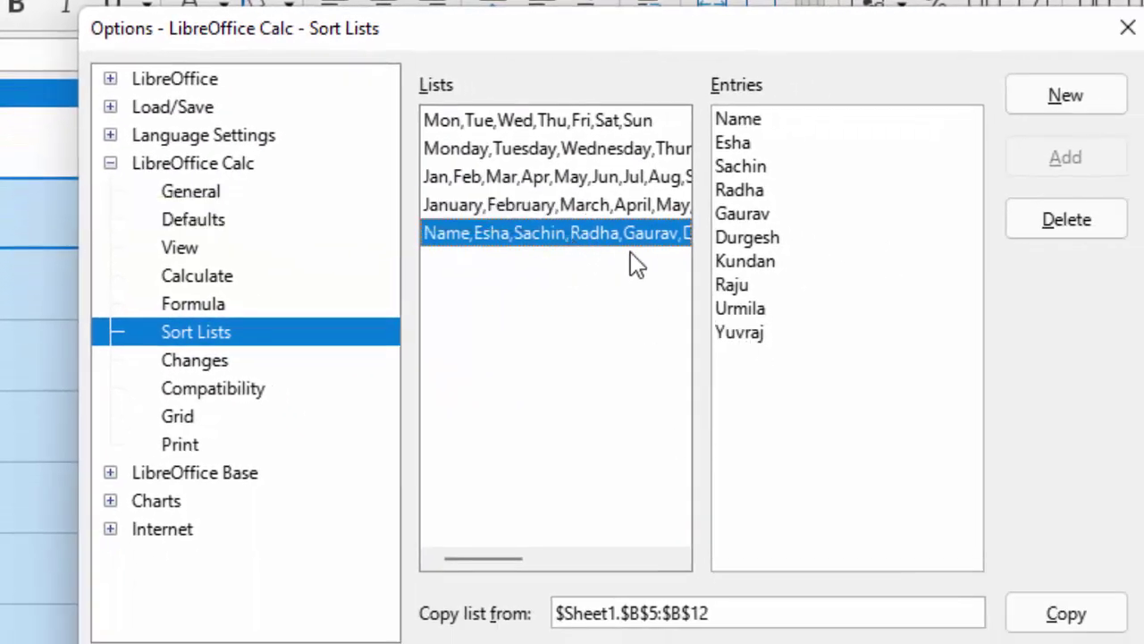
left_click(1075, 224)
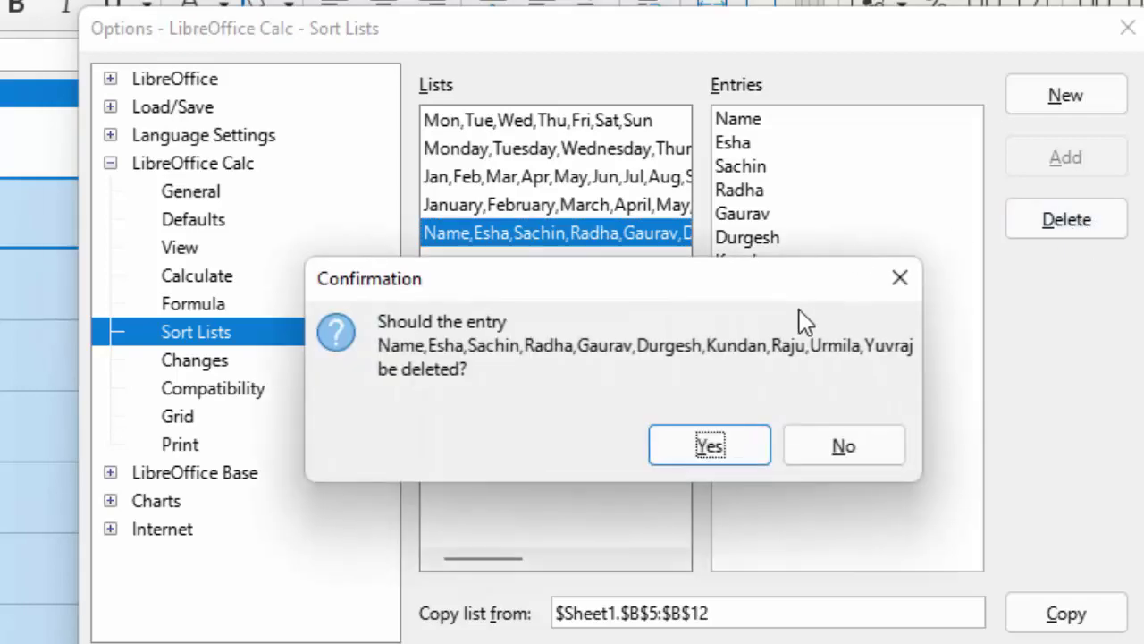
left_click(677, 447)
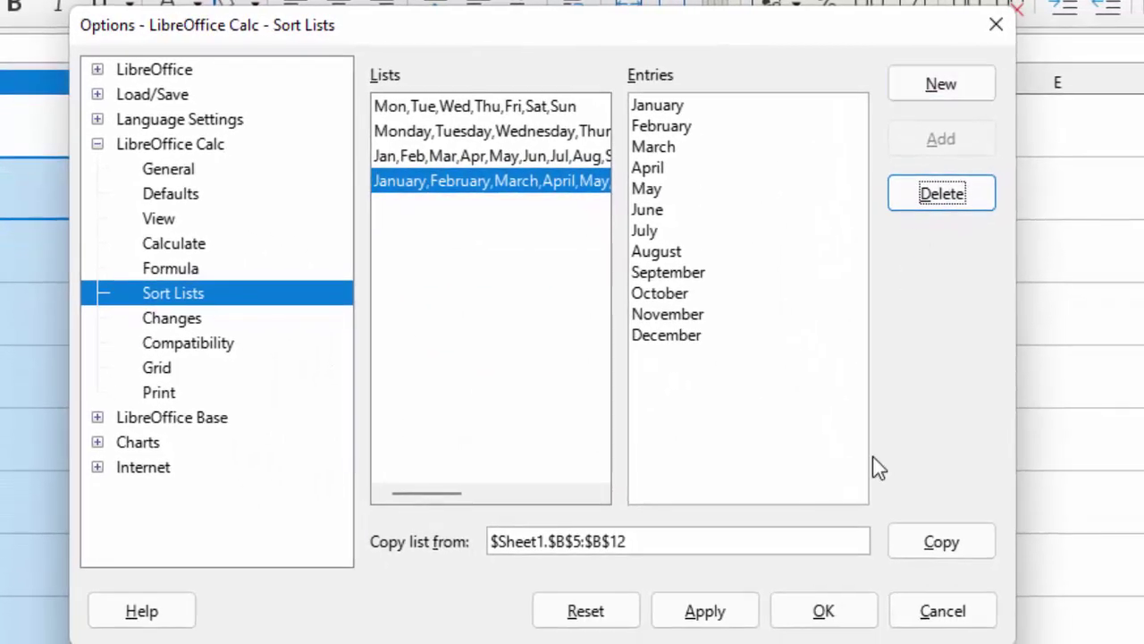
left_click(705, 617)
left_click(804, 613)
Enter Name in C2 and autofill it to C4, giving three identical Name cells
left_click(542, 179)
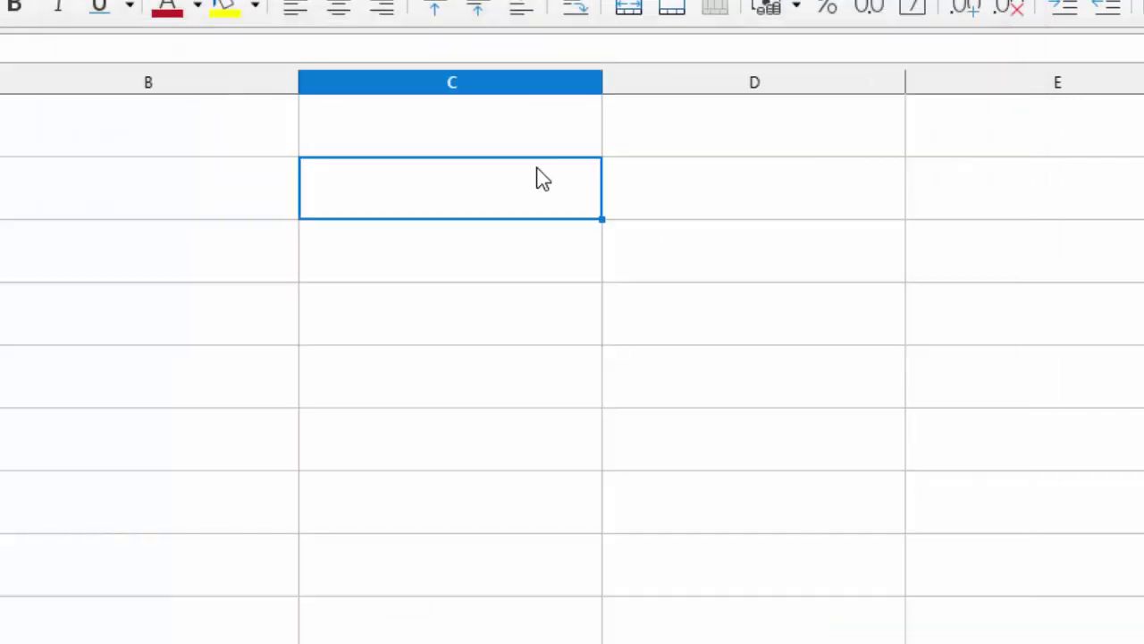
type("Na")
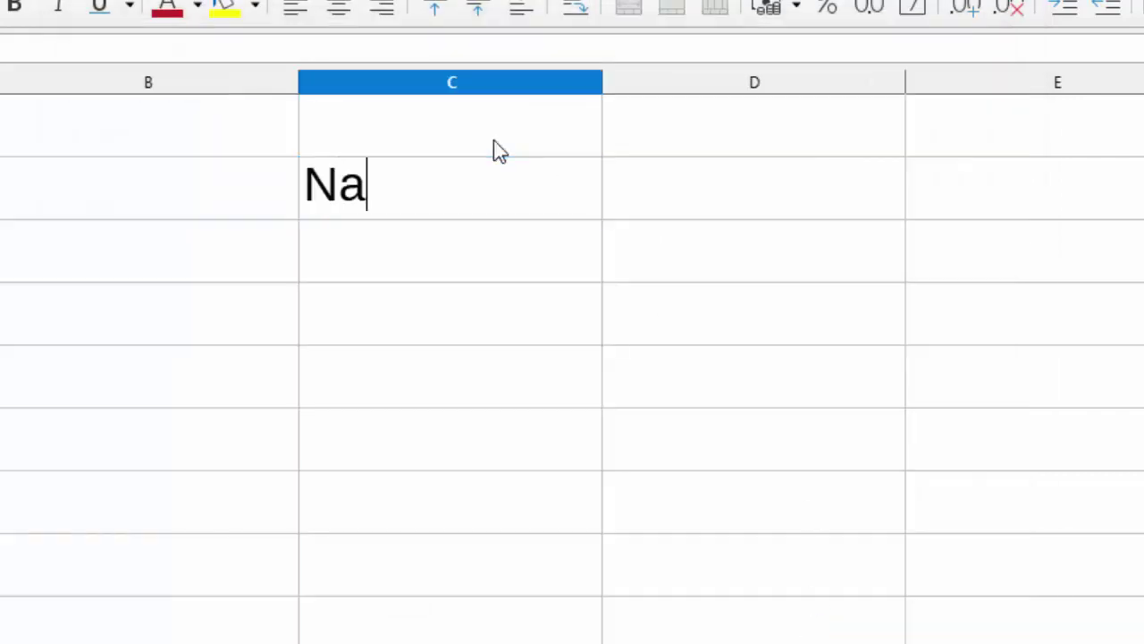
type("me")
left_click(472, 289)
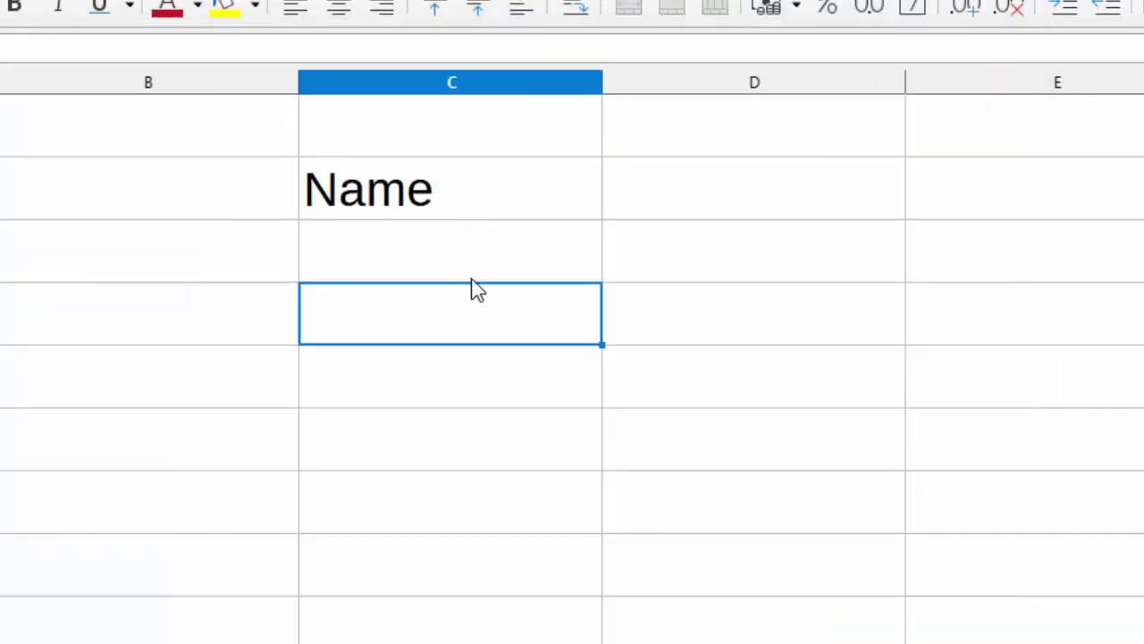
left_click(536, 189)
left_click_drag(602, 219, 595, 335)
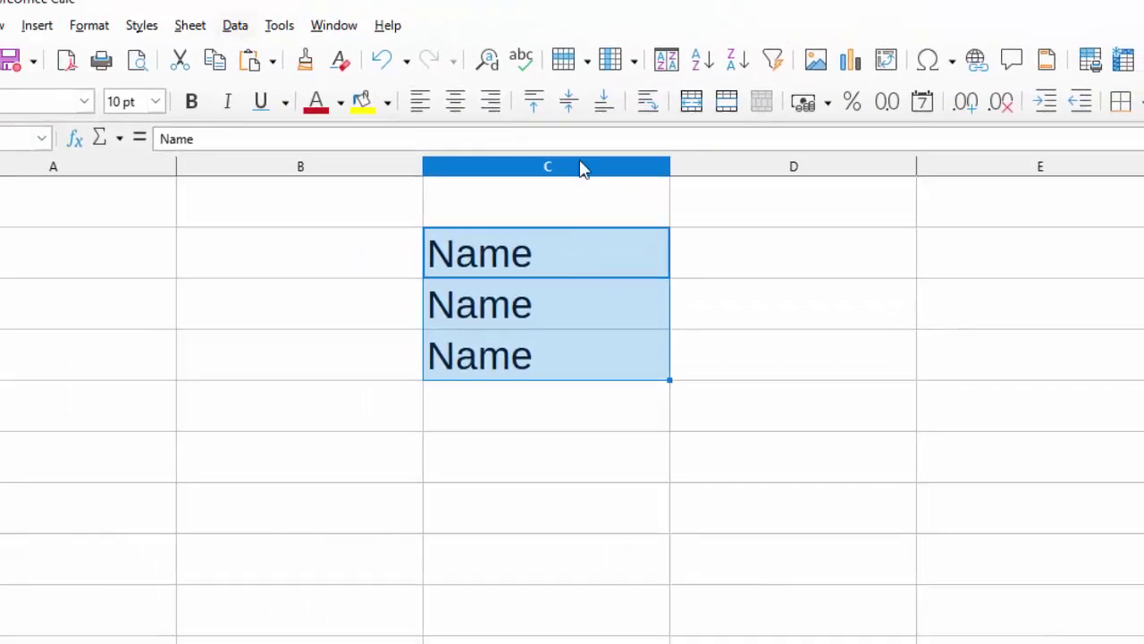
left_click(860, 273)
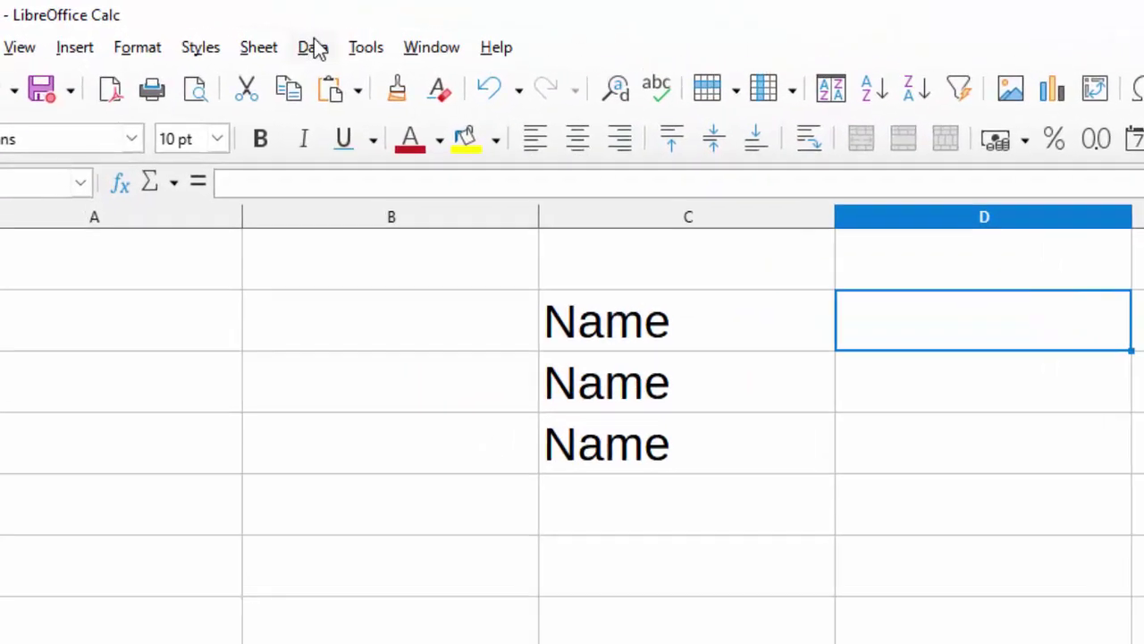
Open Tools > Options and expand the LibreOffice Calc branch to reach Sort Lists
left_click(362, 47)
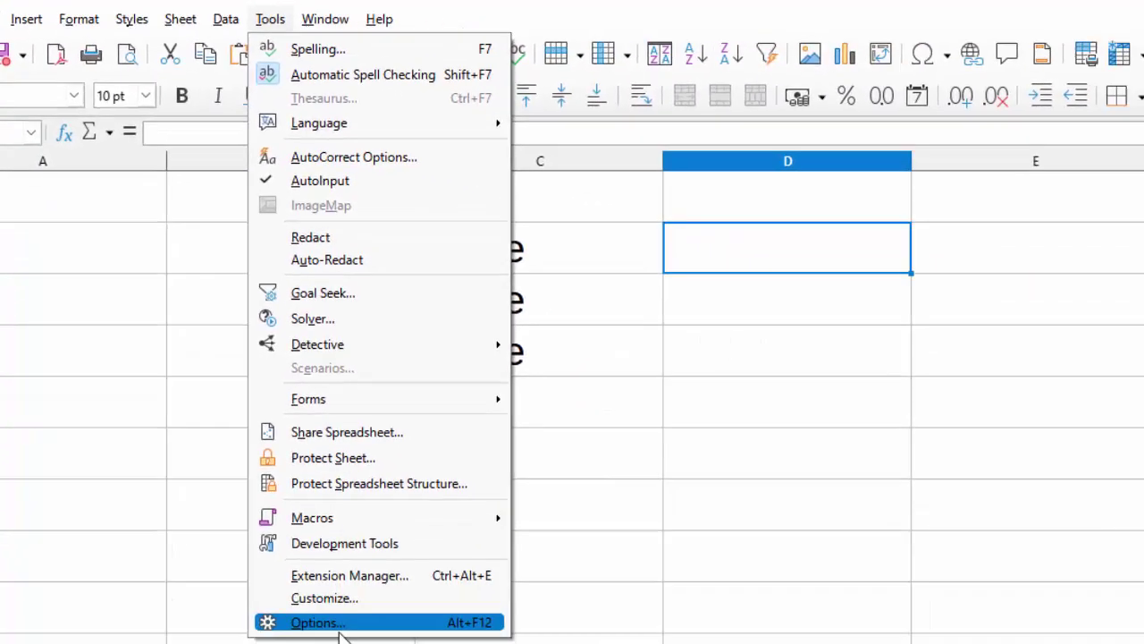
left_click(339, 623)
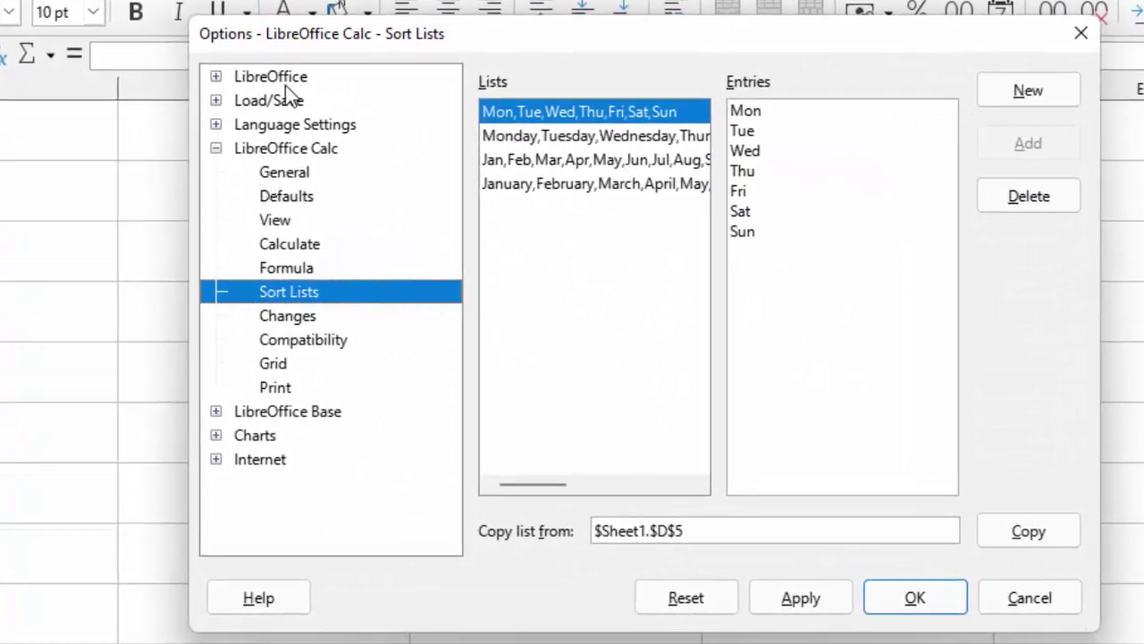
left_click(216, 149)
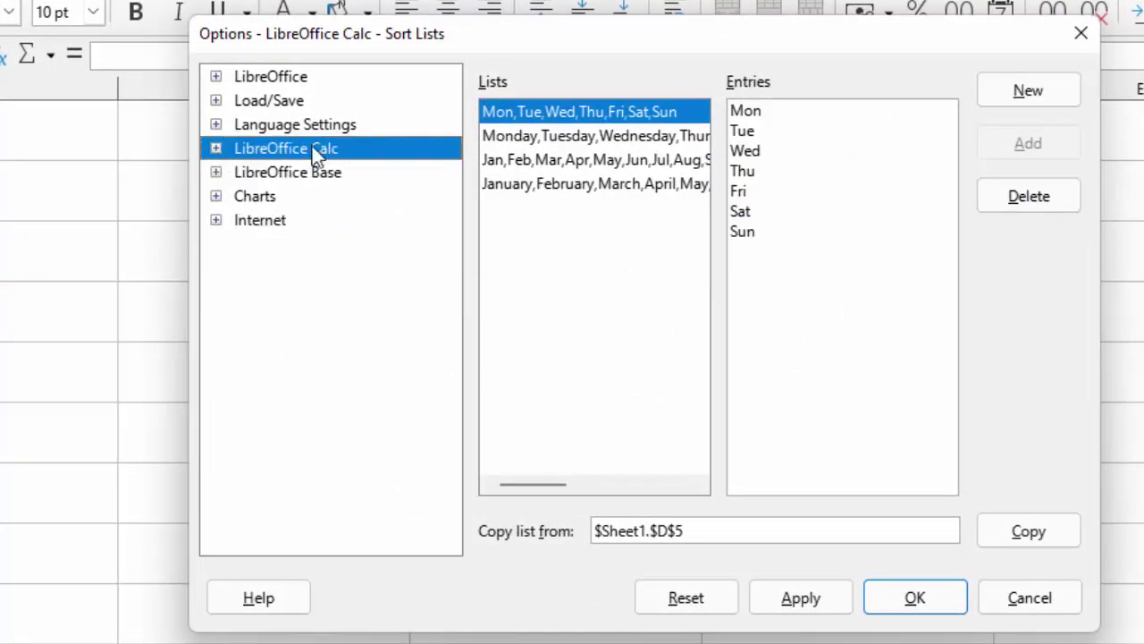
left_click(215, 148)
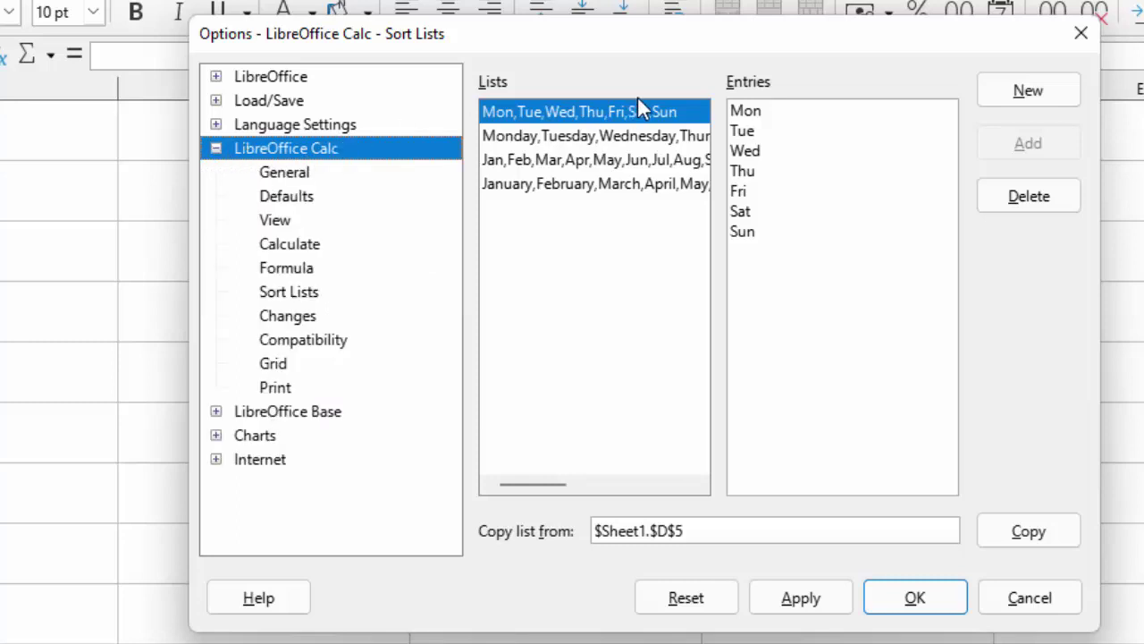
left_click(215, 150)
left_click(215, 149)
Start a new sort list with the entries Name of Country, India and US
left_click(1058, 101)
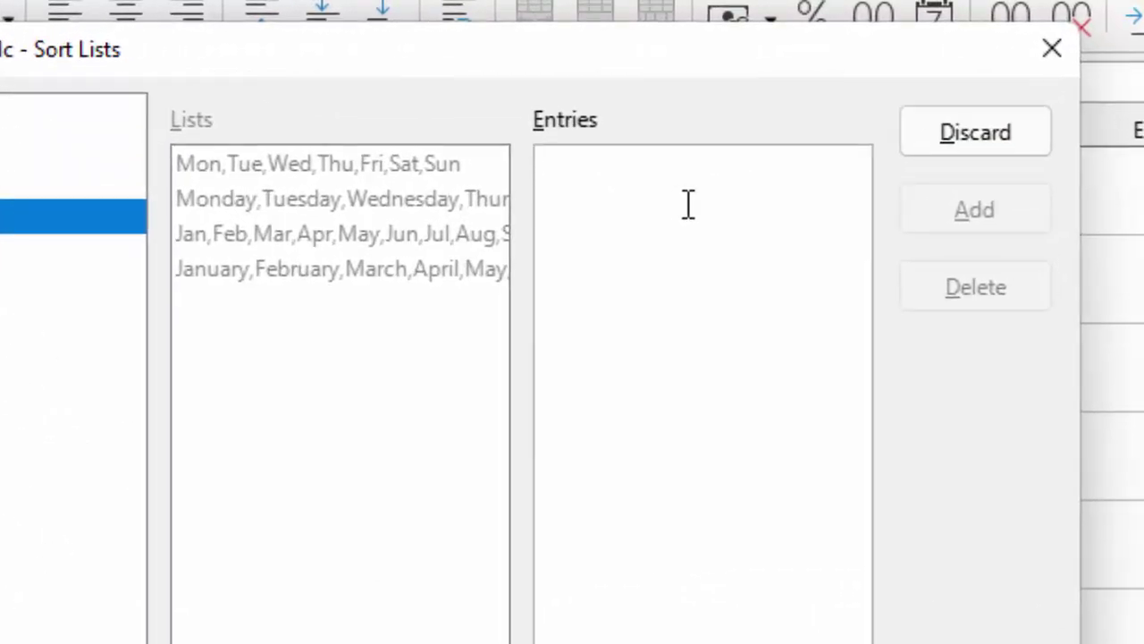
type("Count")
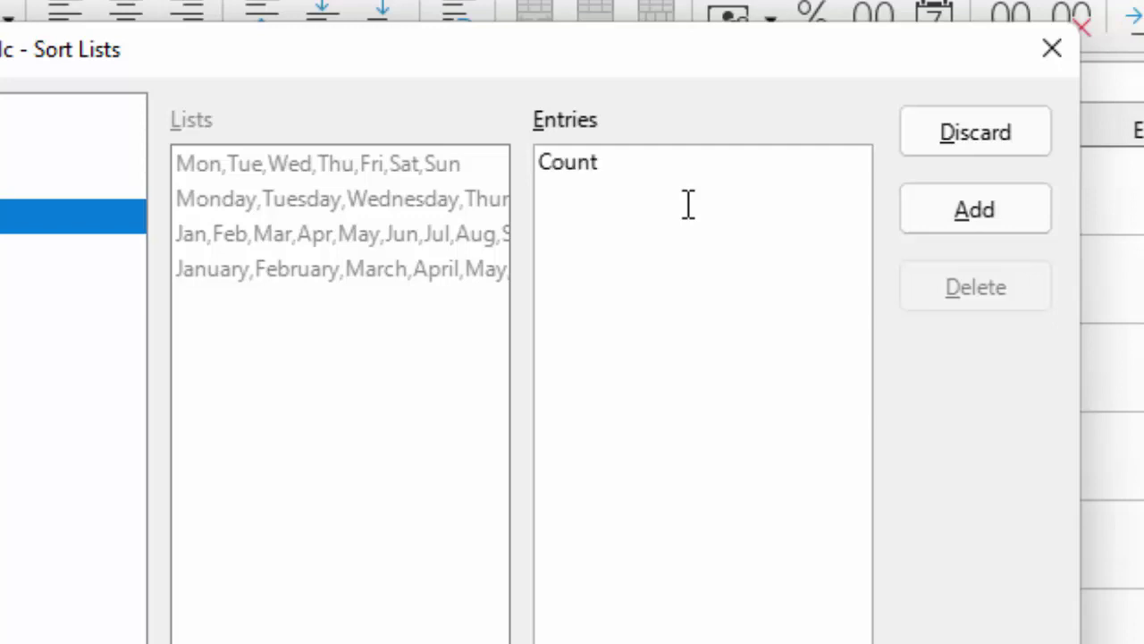
type("ry")
key("BackSpace")
key("BackSpace")
key("BackSpace")
key("BackSpace")
key("BackSpace")
key("BackSpace")
key("BackSpace")
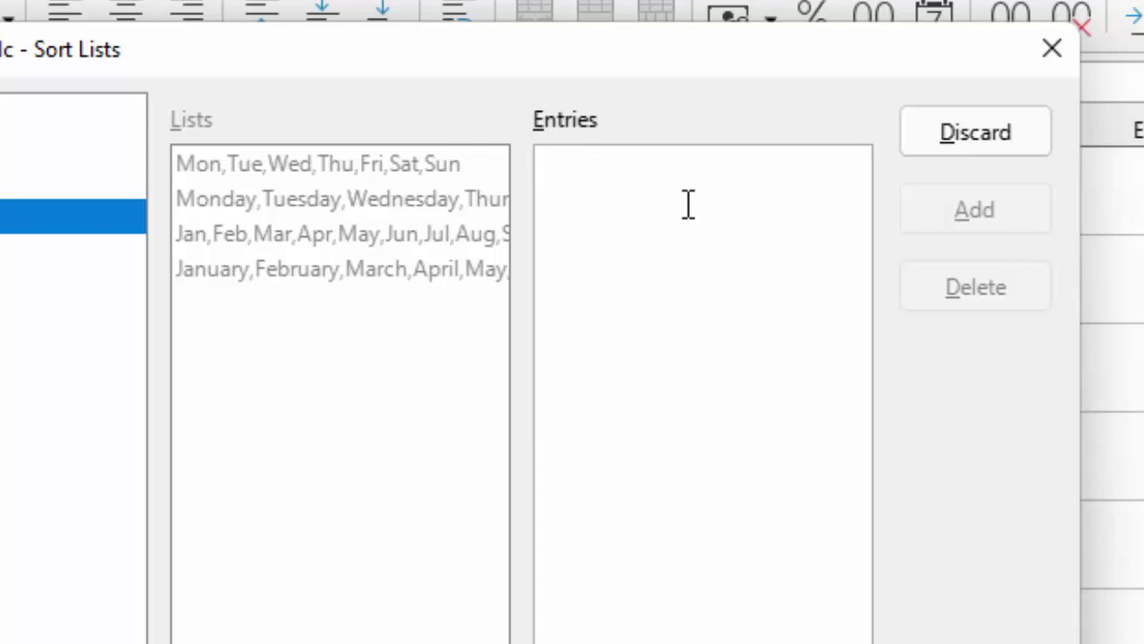
type("Name")
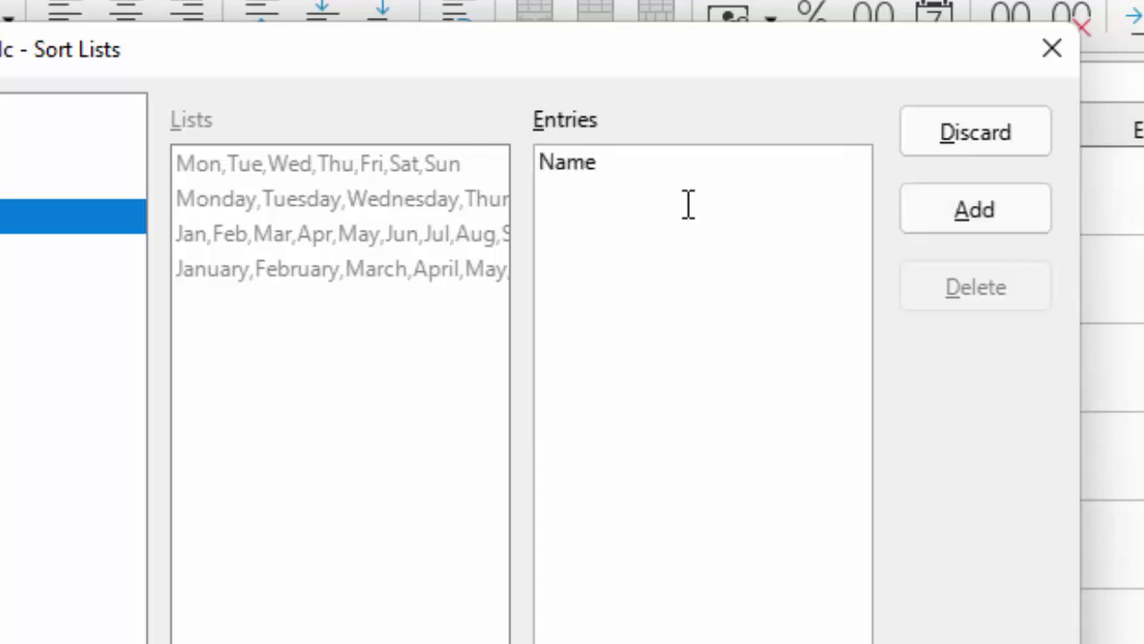
type(" of")
type(" C")
type("ountr")
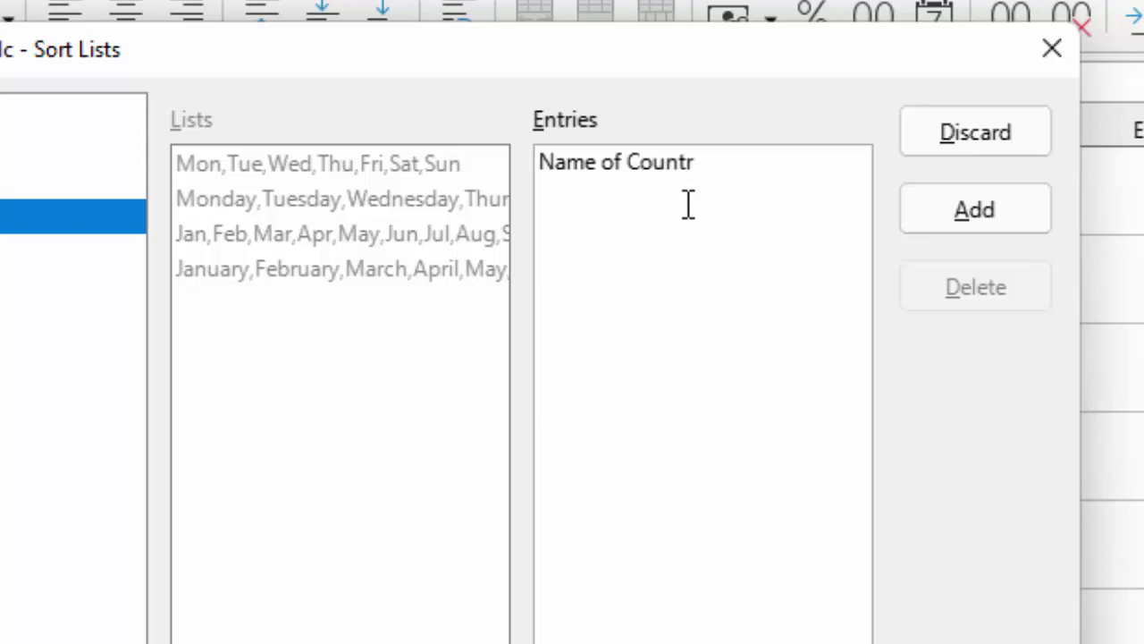
type("y")
key("Return")
type("ndi")
type("a ")
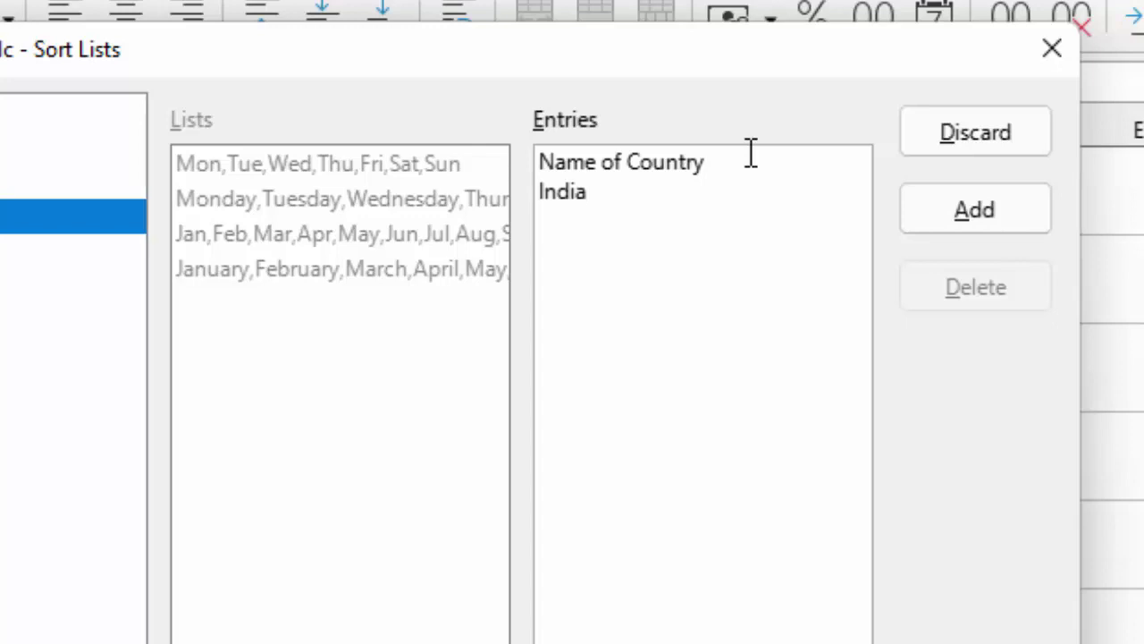
type("US")
Add Russia, Nepal, Bangladesh, Pakistan and Philipins as further list entries
key("Return")
type("R")
type("ussia")
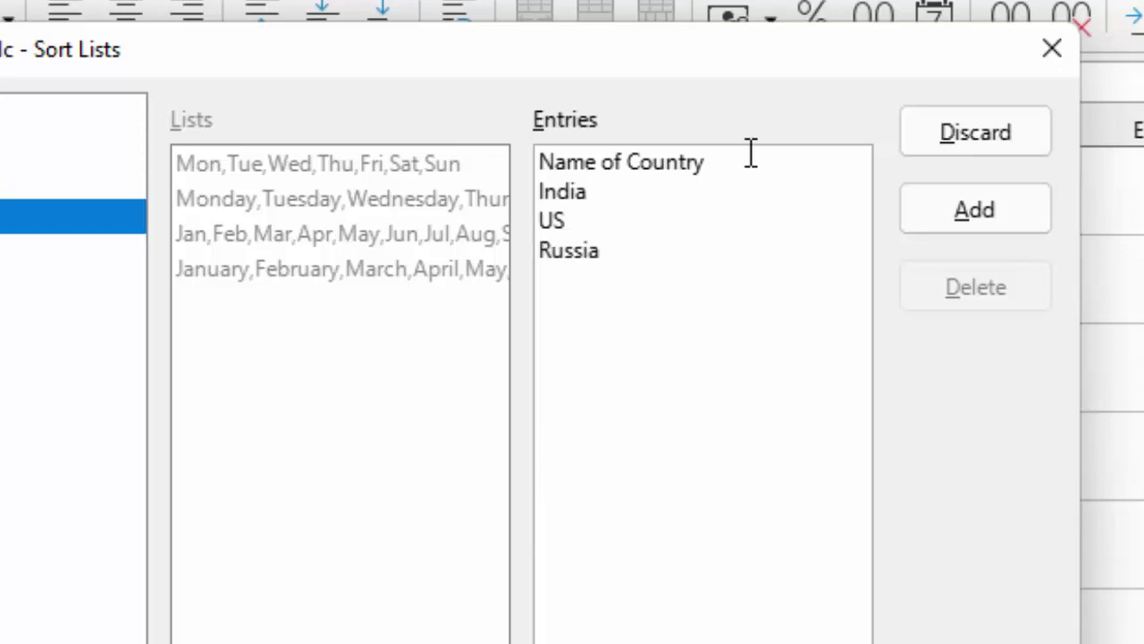
key("Return")
type("Nep")
type("al")
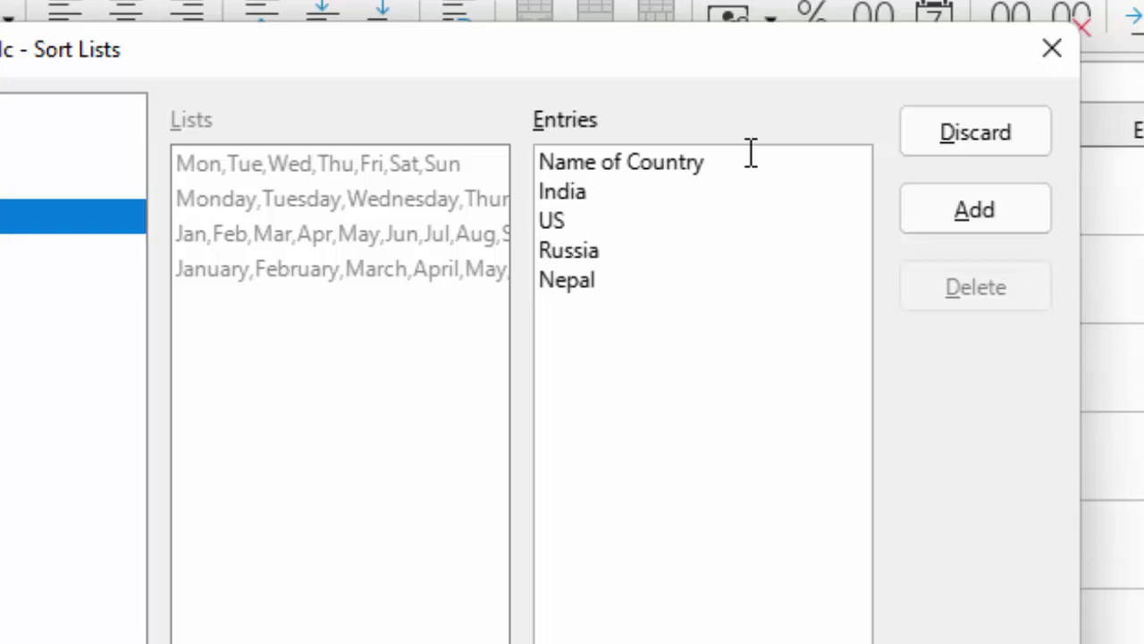
key("Return")
type("B")
type("a")
type("nglad")
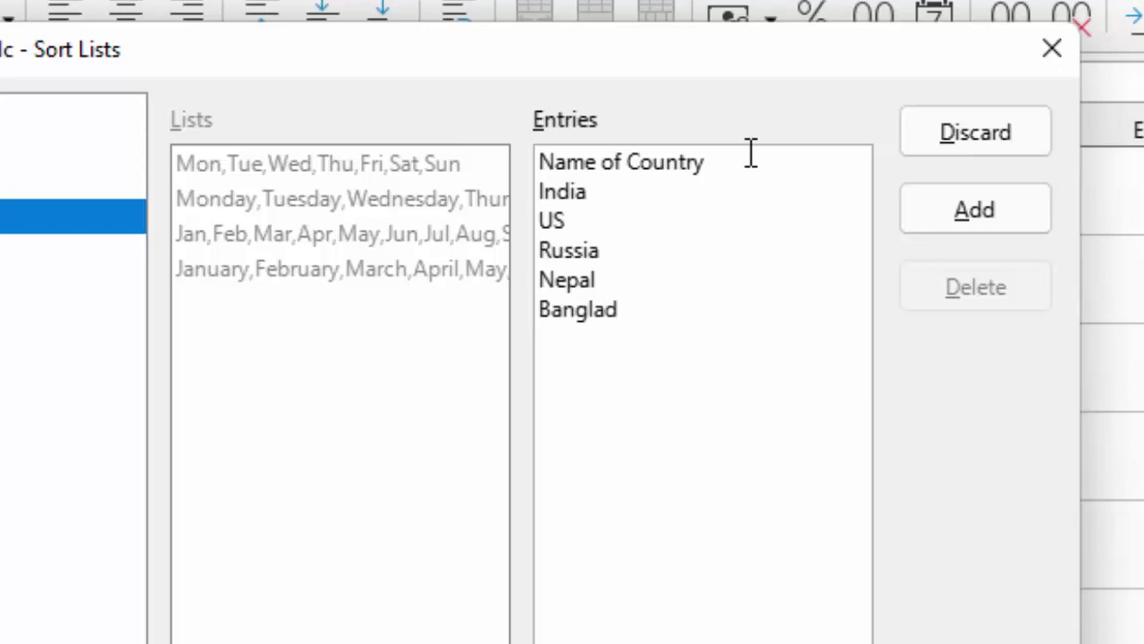
type("esh")
key("Return")
type("Pa")
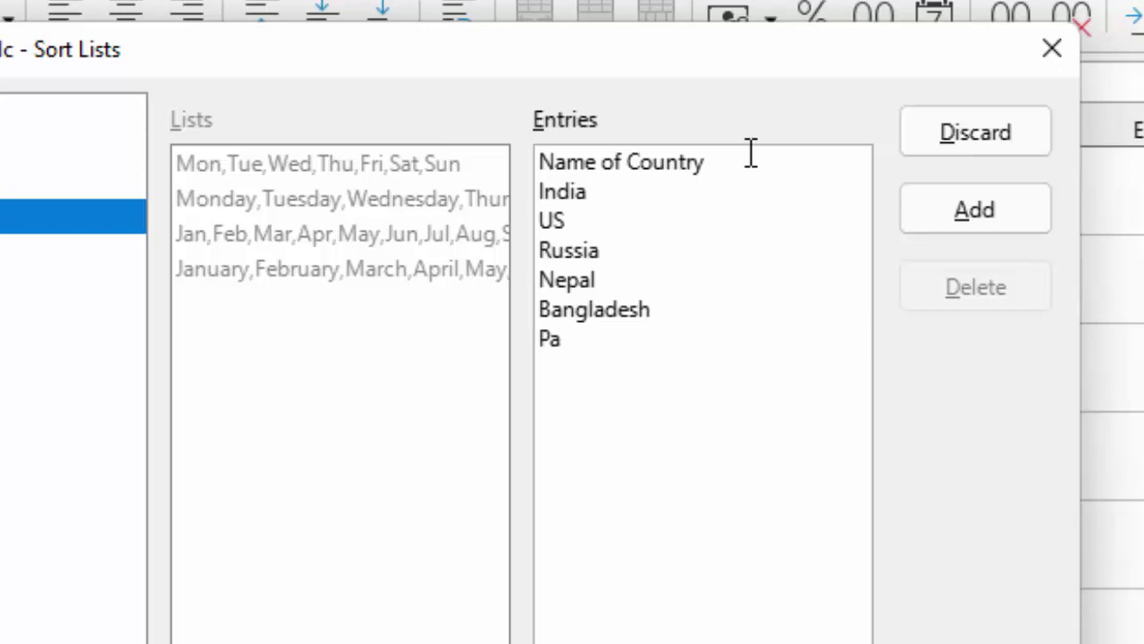
type("kista")
type("n")
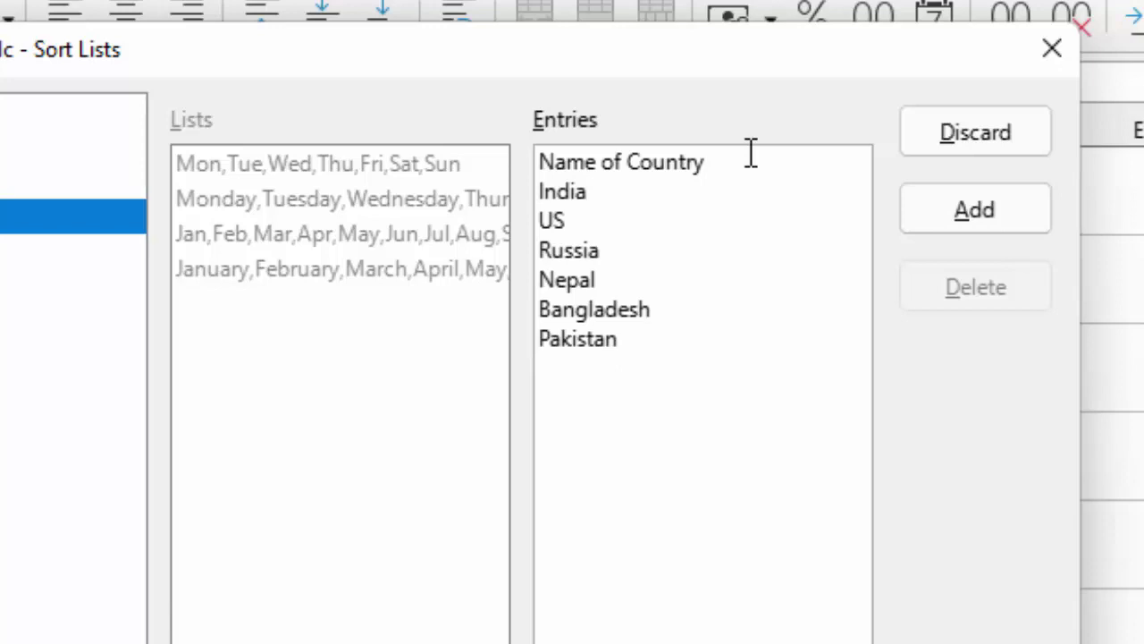
key("Return")
type("Phi")
type("lipin")
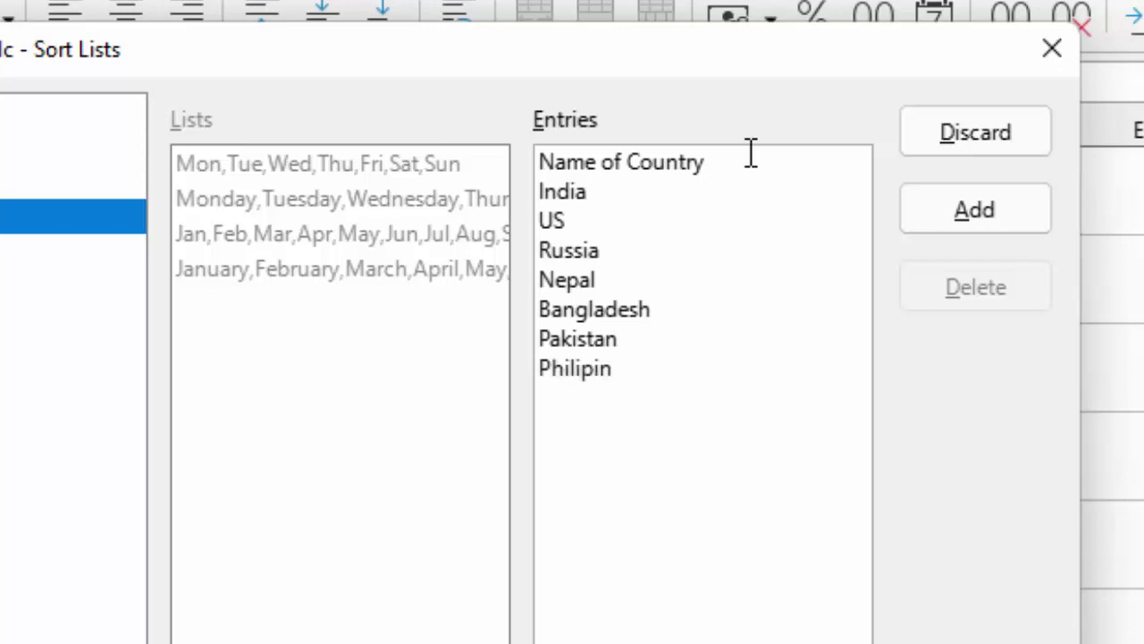
type("s")
Add the country list as a sort list, close Options, and clear C2:C4
left_click(959, 213)
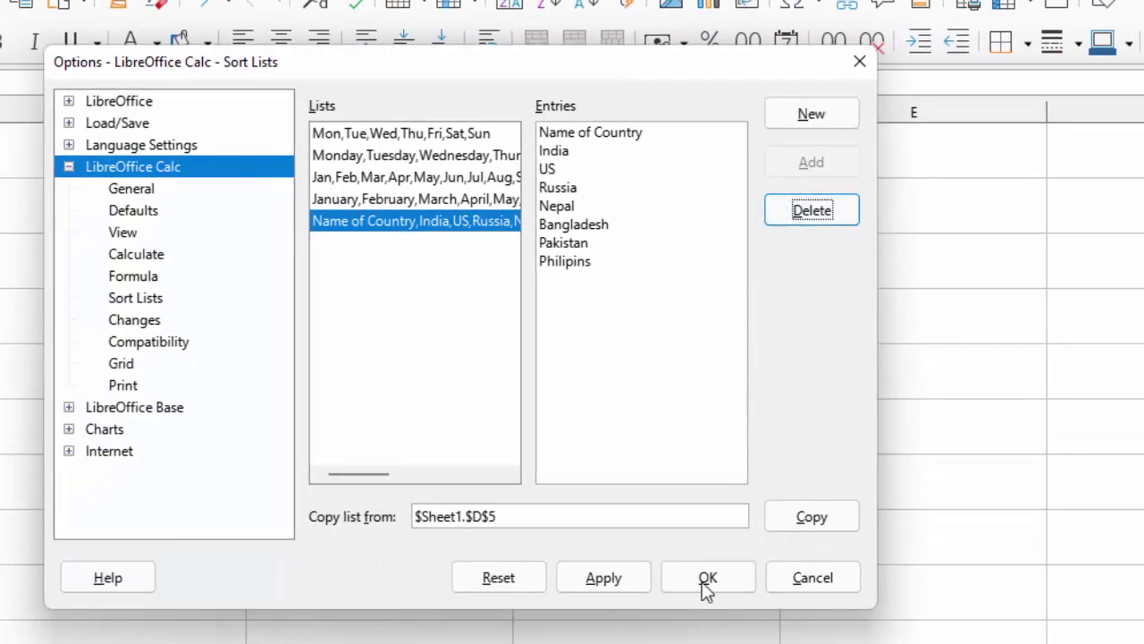
left_click(703, 583)
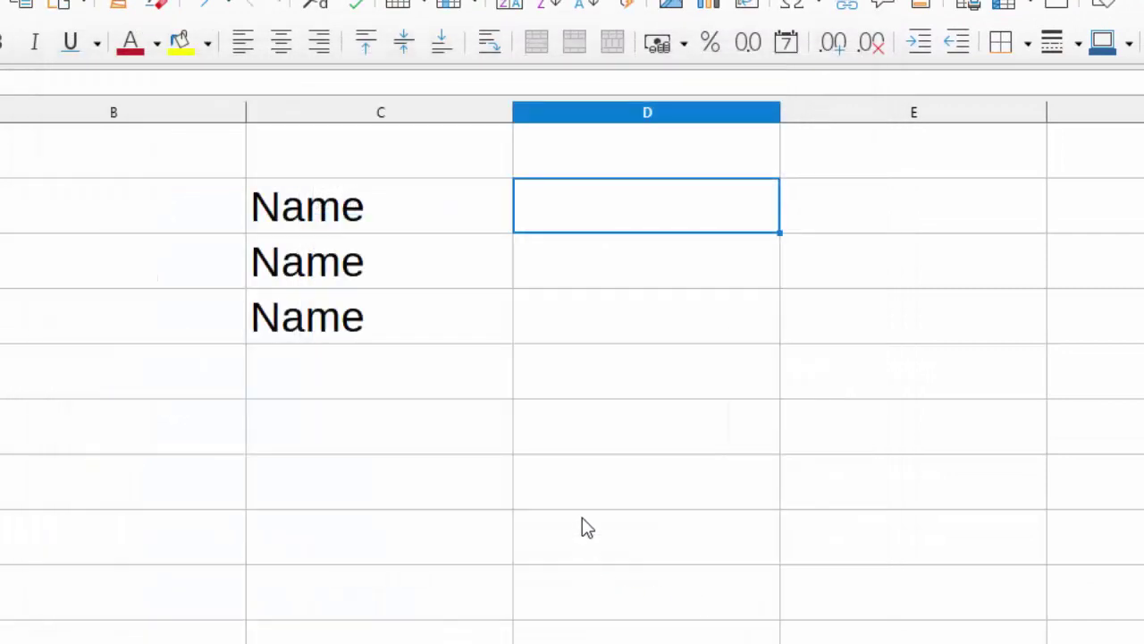
left_click_drag(409, 193, 380, 320)
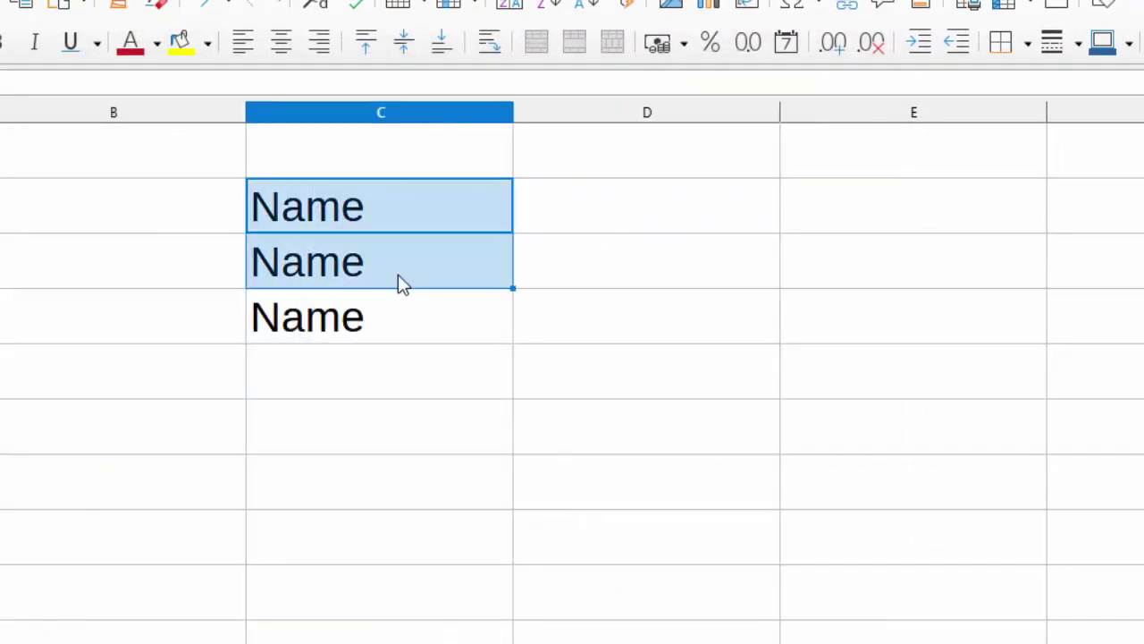
key("Delete")
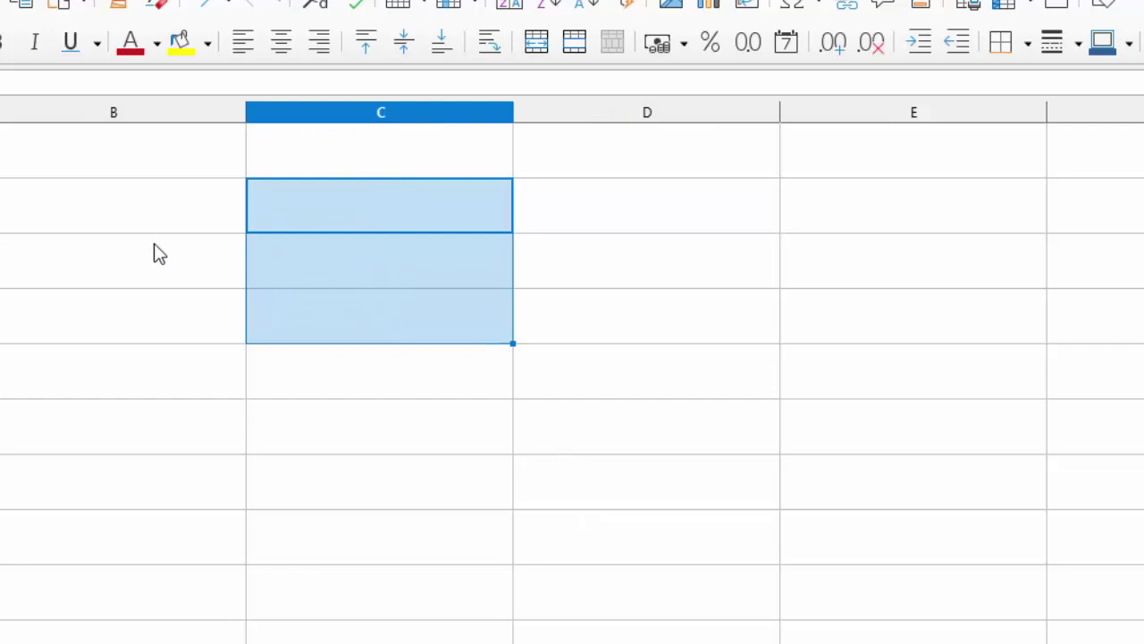
Type the header 'Name of Country' into cell B2
left_click(182, 228)
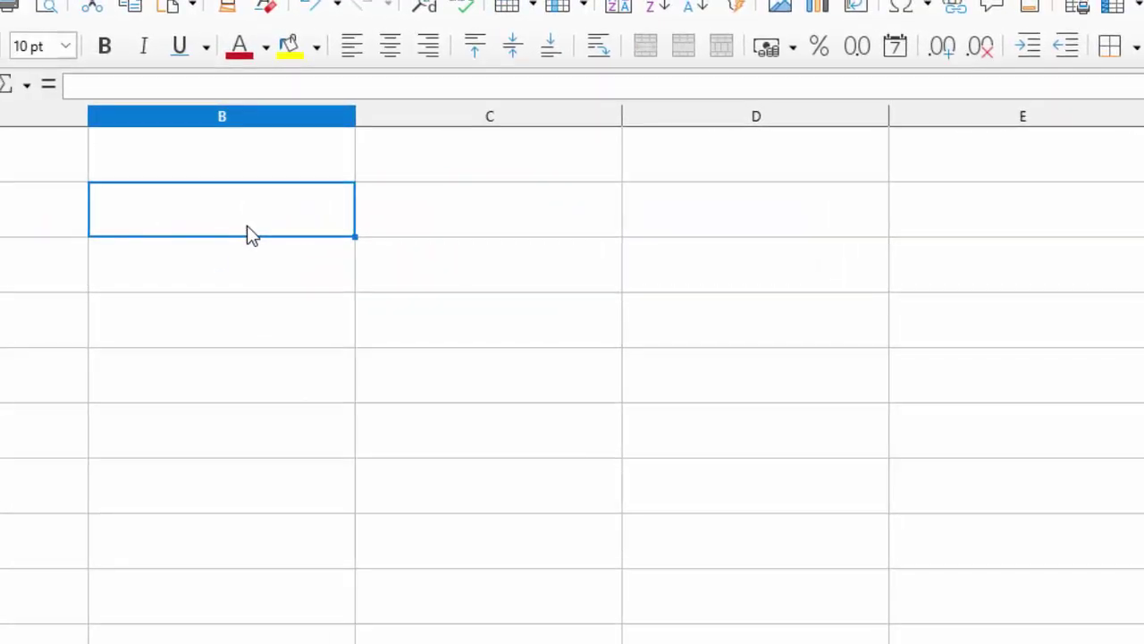
type("N")
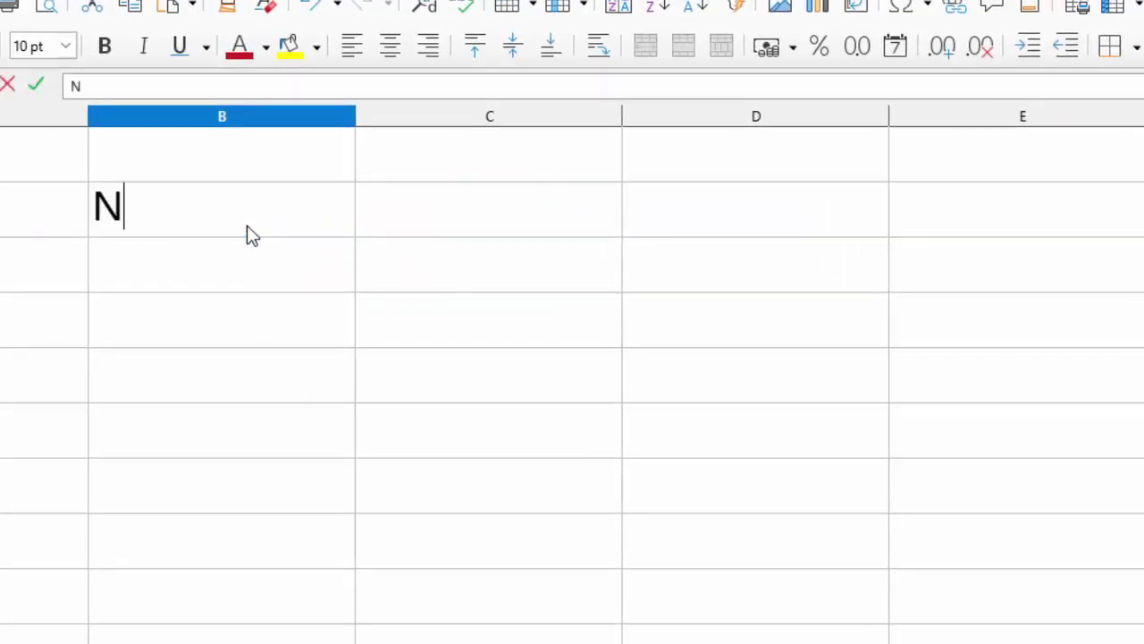
type("ame o")
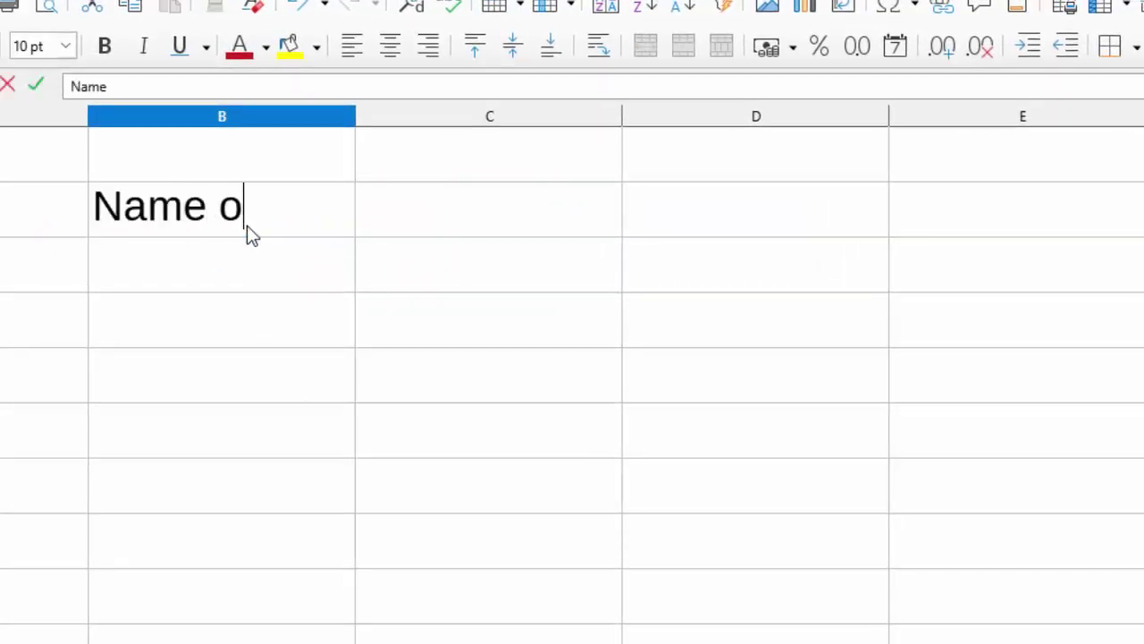
type("f C")
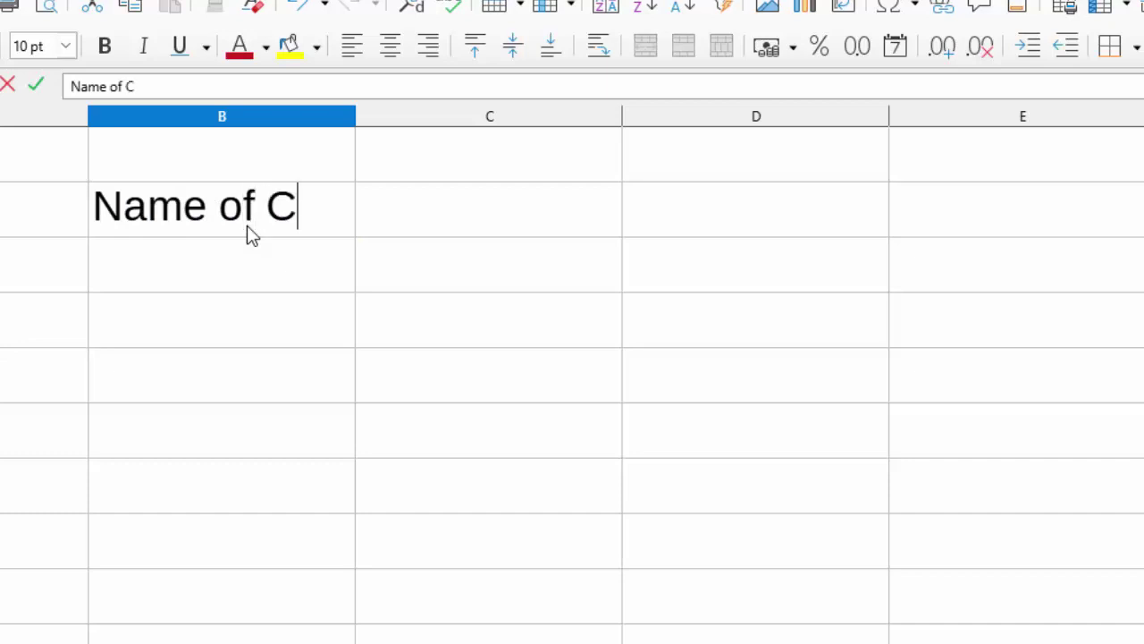
type("outry")
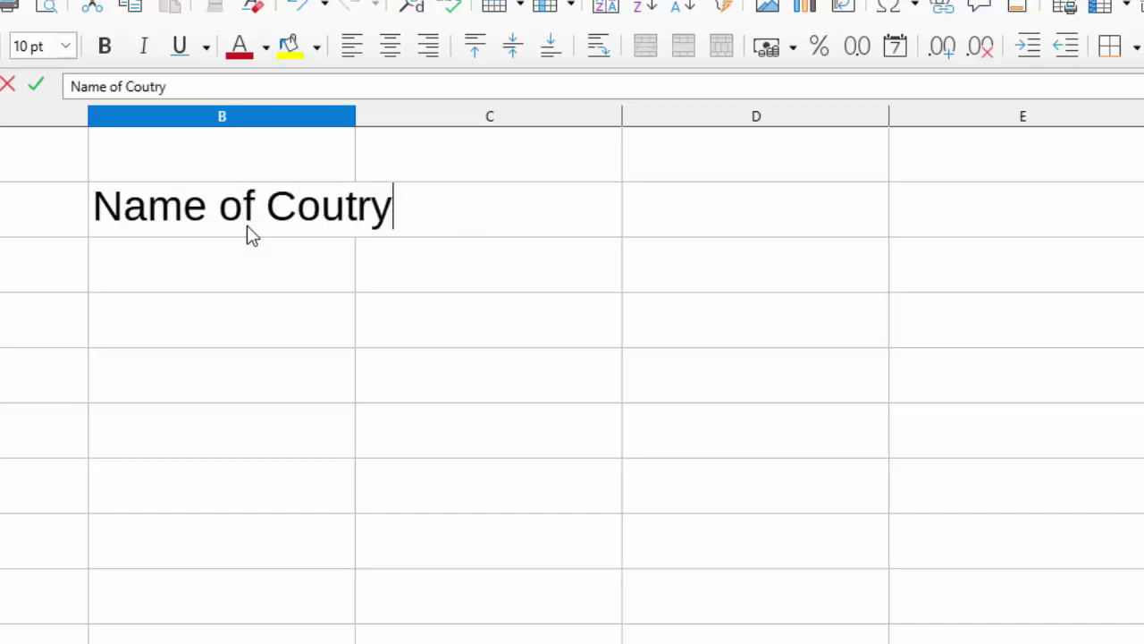
key("BackSpace")
key("BackSpace")
key("BackSpace")
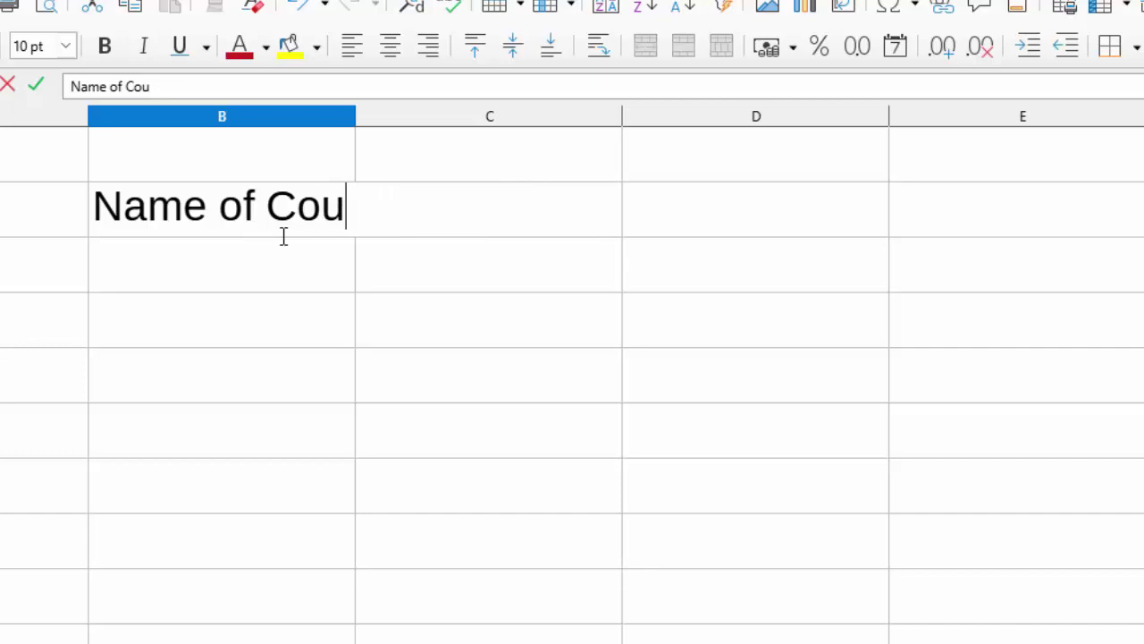
type("ntry")
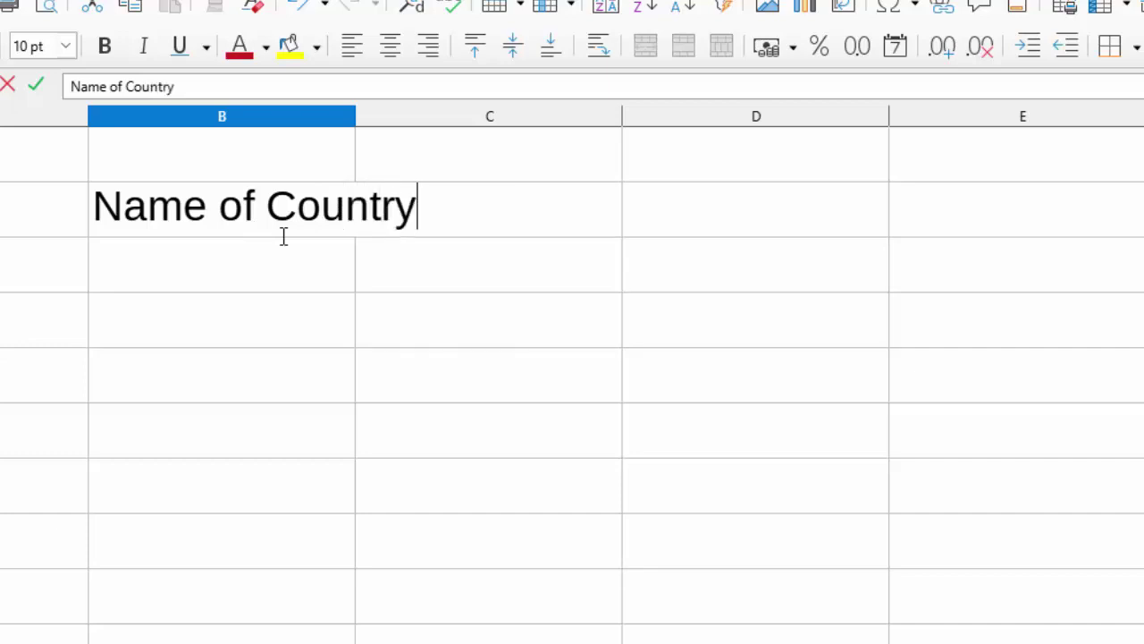
Widen column B and autofill Name of Country down through India, US, Russia, Nepal, Bangladesh, Pakistan
left_click(276, 265)
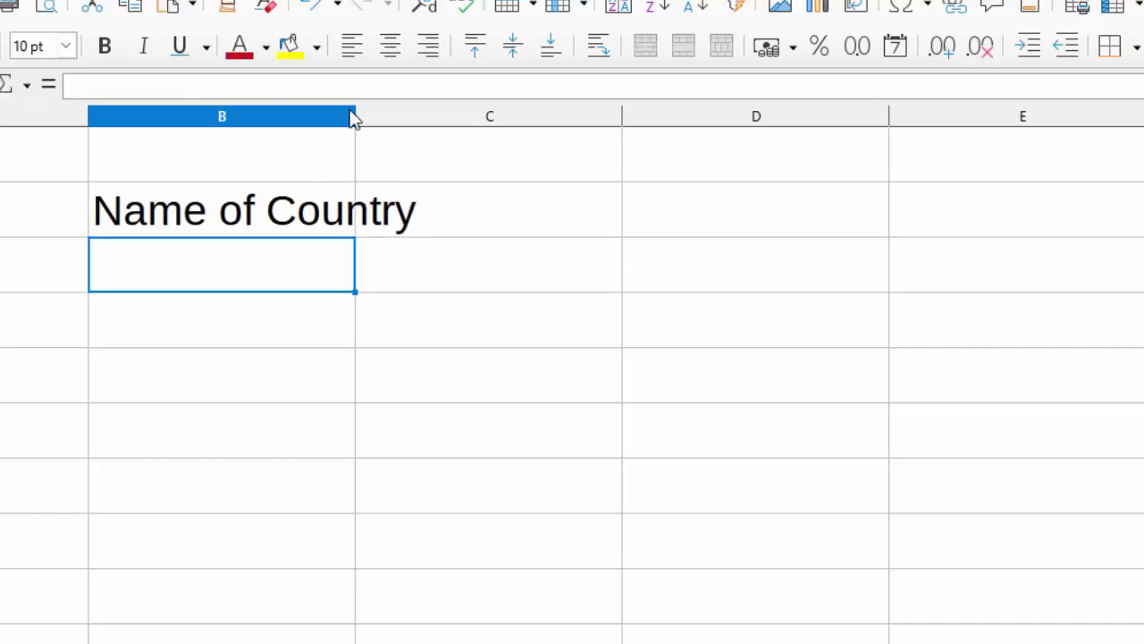
mouse_move(355, 116)
left_mouse_down()
mouse_move(381, 134)
mouse_move(416, 134)
left_mouse_up()
left_click(375, 201)
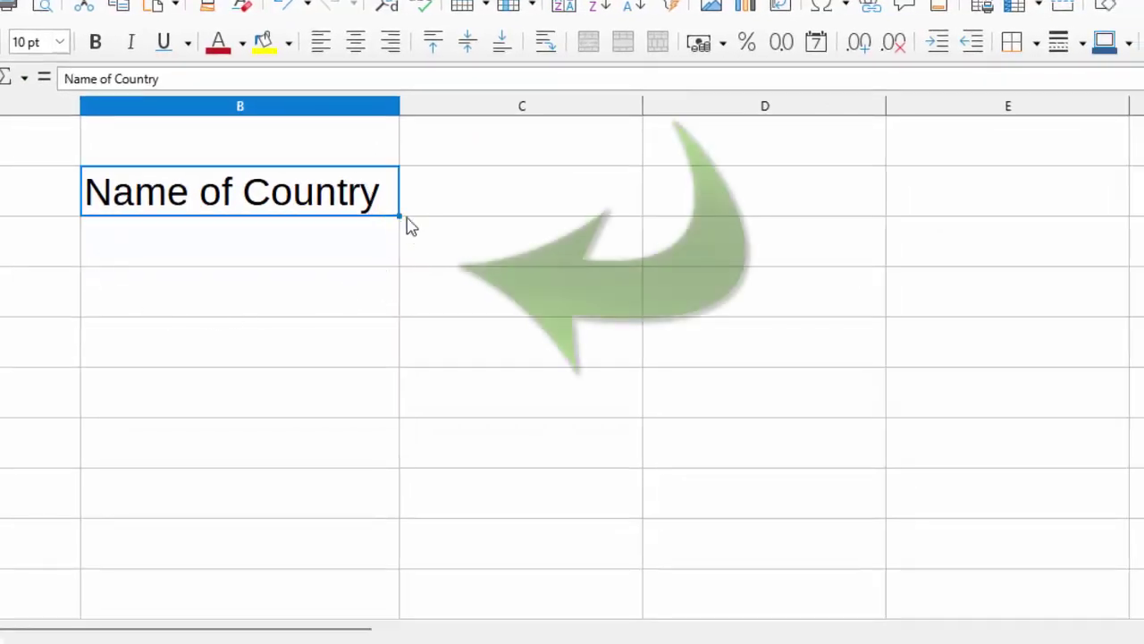
left_click_drag(398, 215, 383, 404)
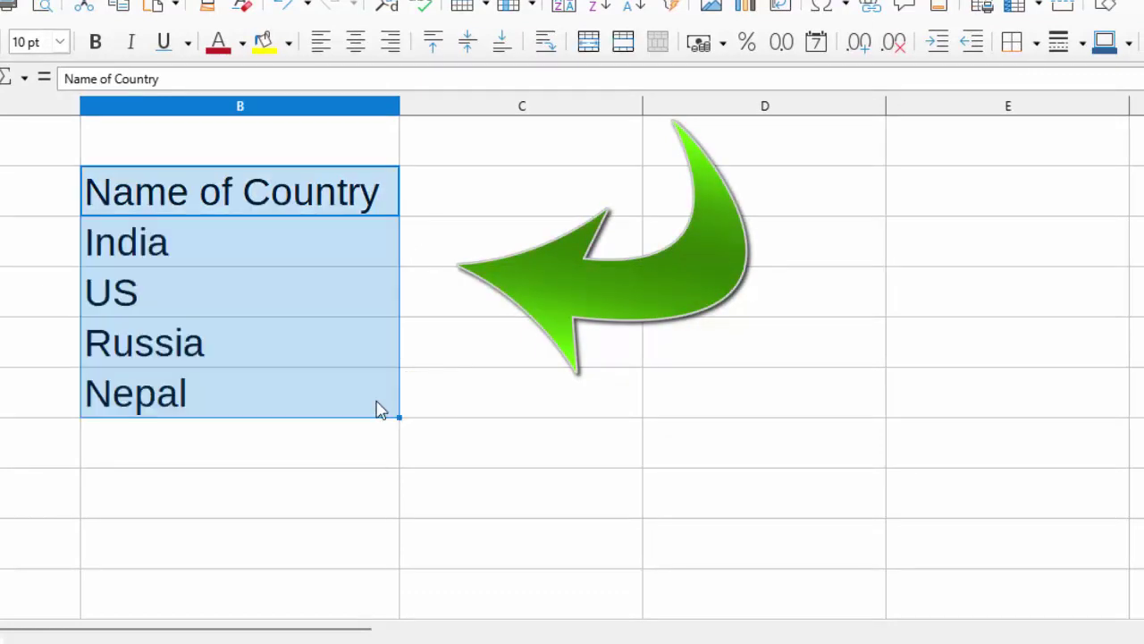
left_click_drag(400, 418, 407, 506)
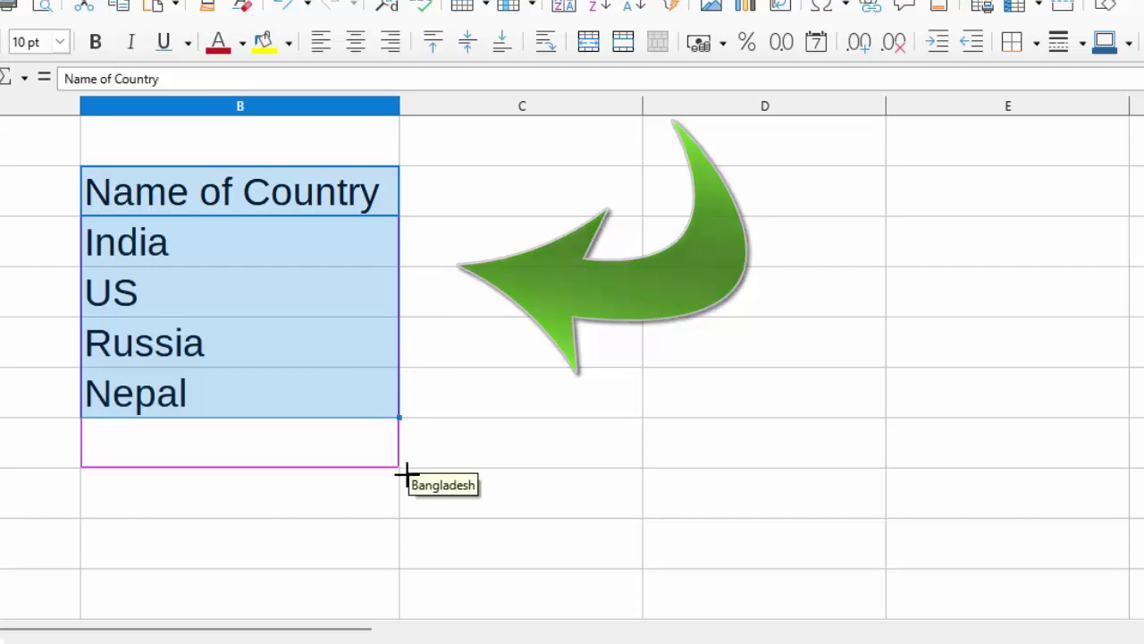